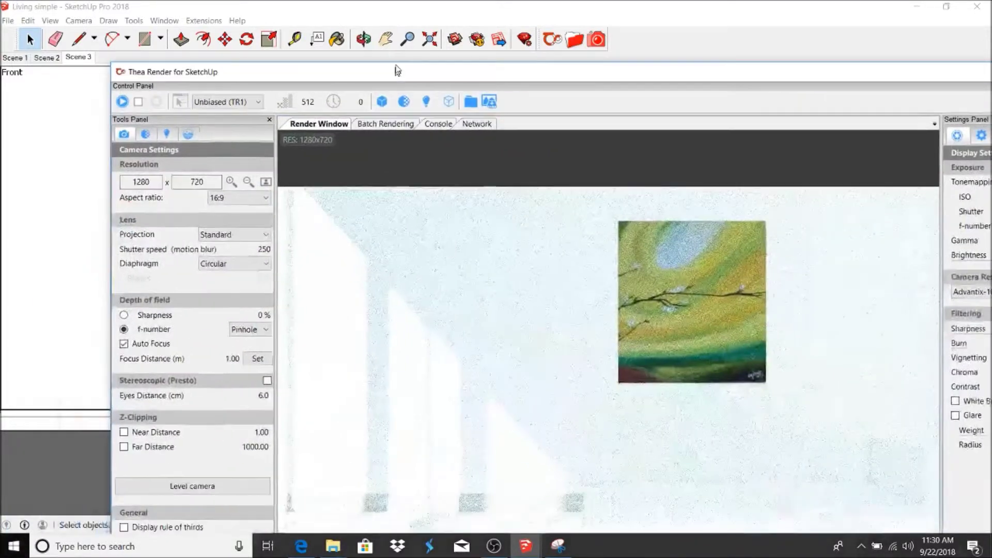
- Check the current Thea render, then load the ipz_long_board_brown wood material from Thea Browser's Online Repository into SketchUp
mouse_move(395, 66)
mouse_down()
mouse_move(206, 26)
mouse_move(206, 4)
mouse_up()
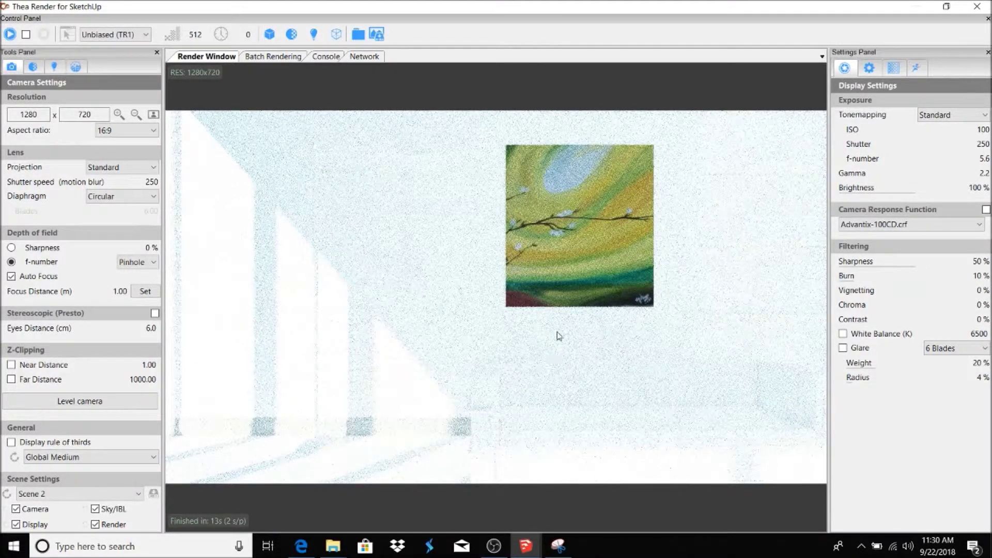
mouse_move(932, 11)
mouse_down()
mouse_move(874, 397)
mouse_move(889, 535)
mouse_up()
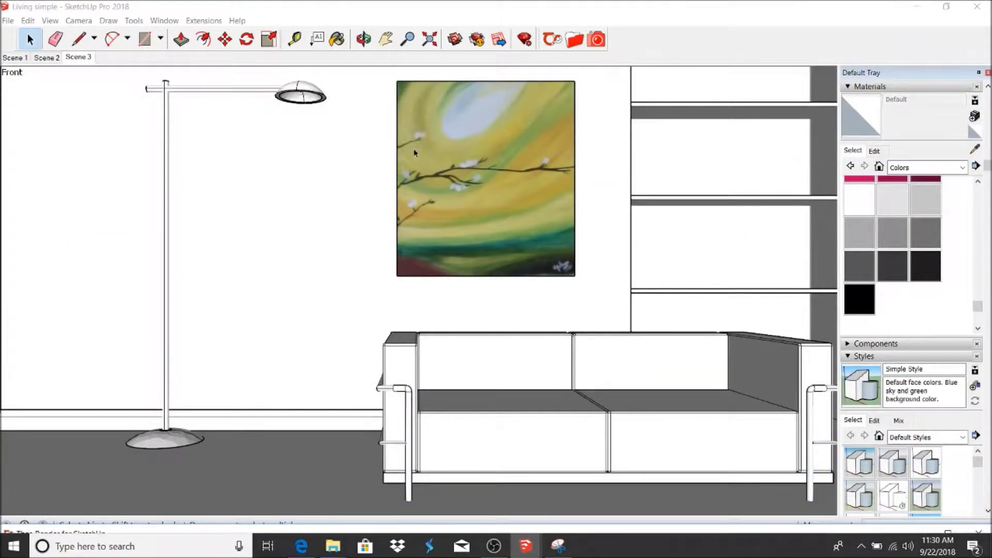
click(575, 40)
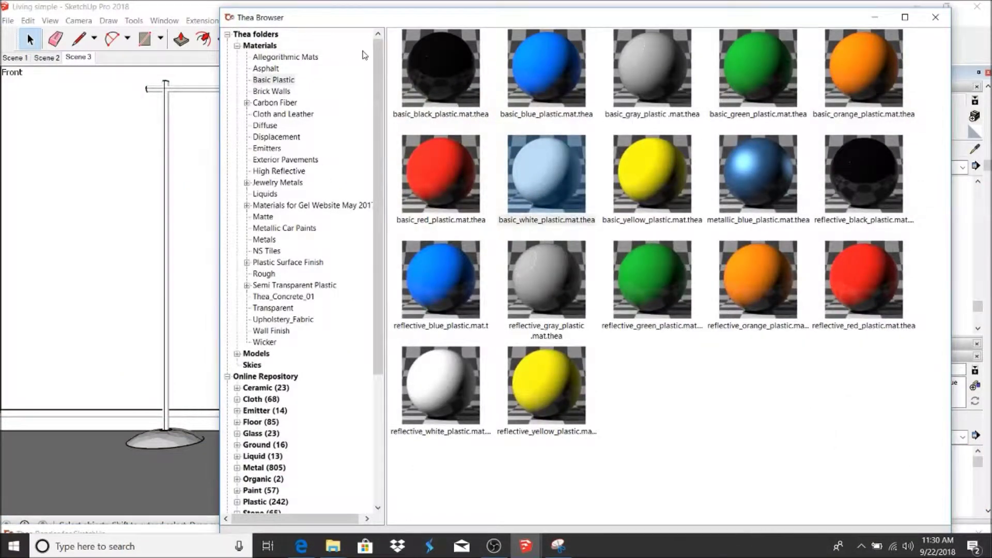
click(236, 47)
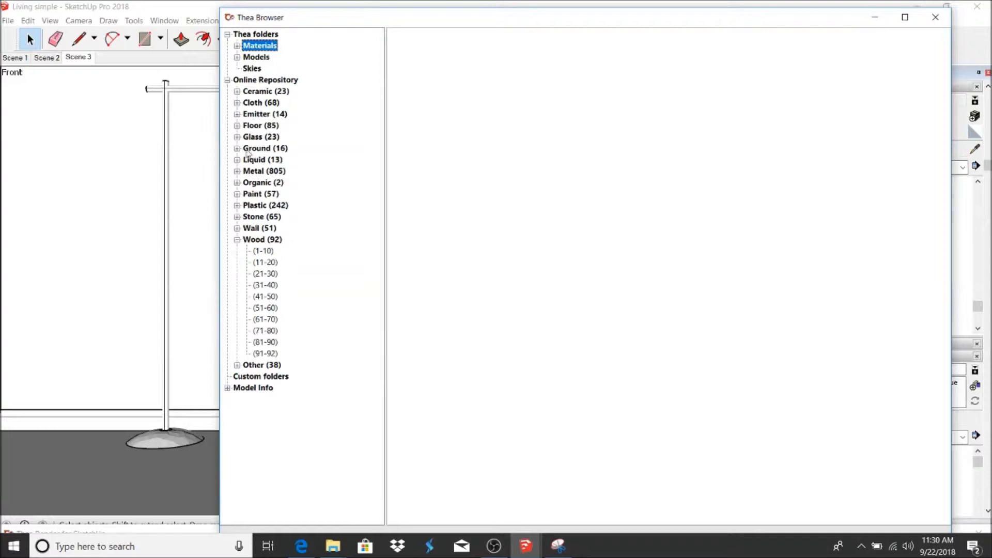
click(261, 252)
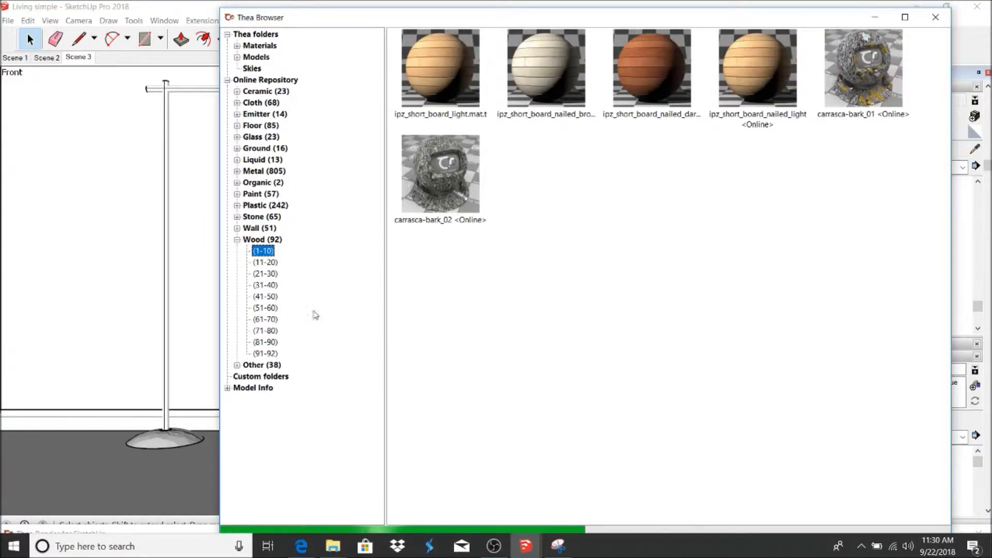
click(265, 261)
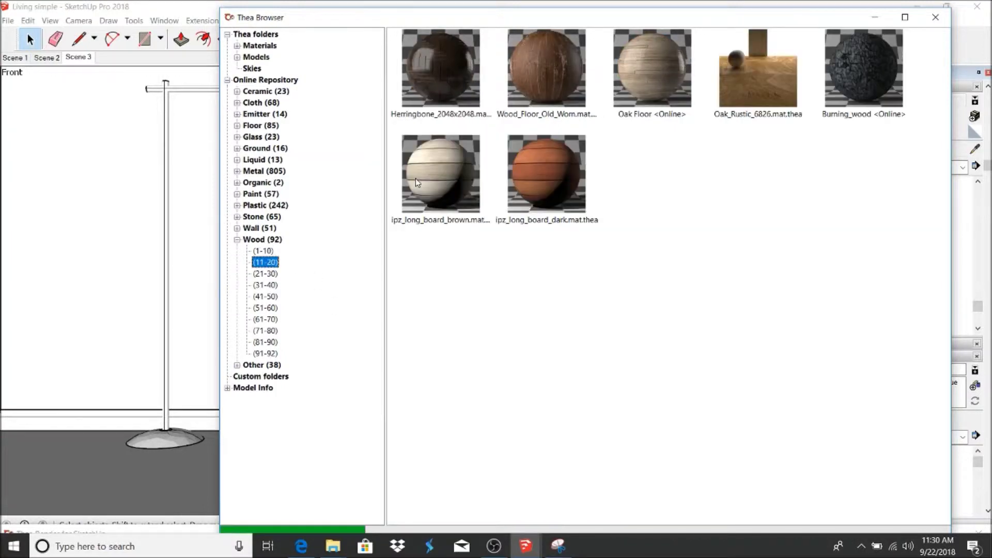
click(442, 172)
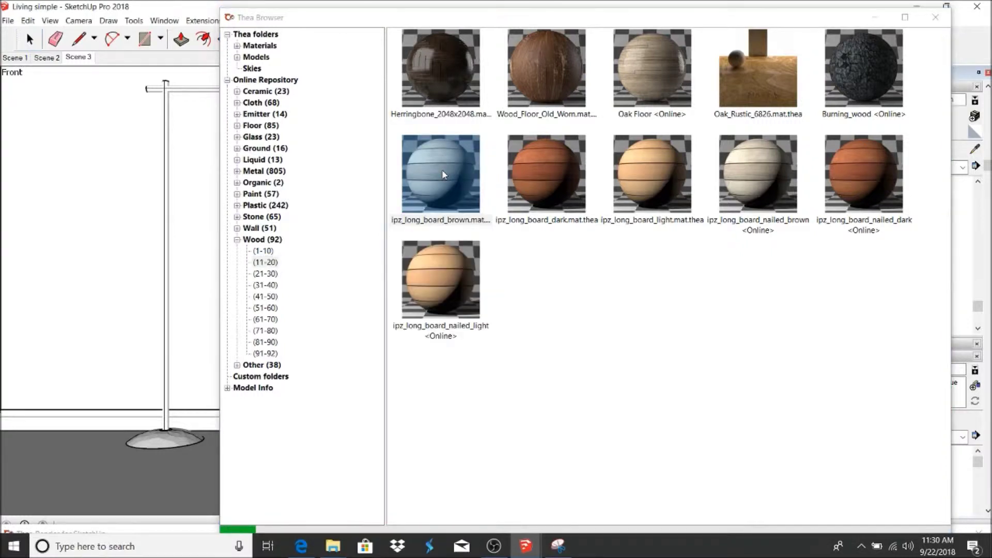
double_click(442, 170)
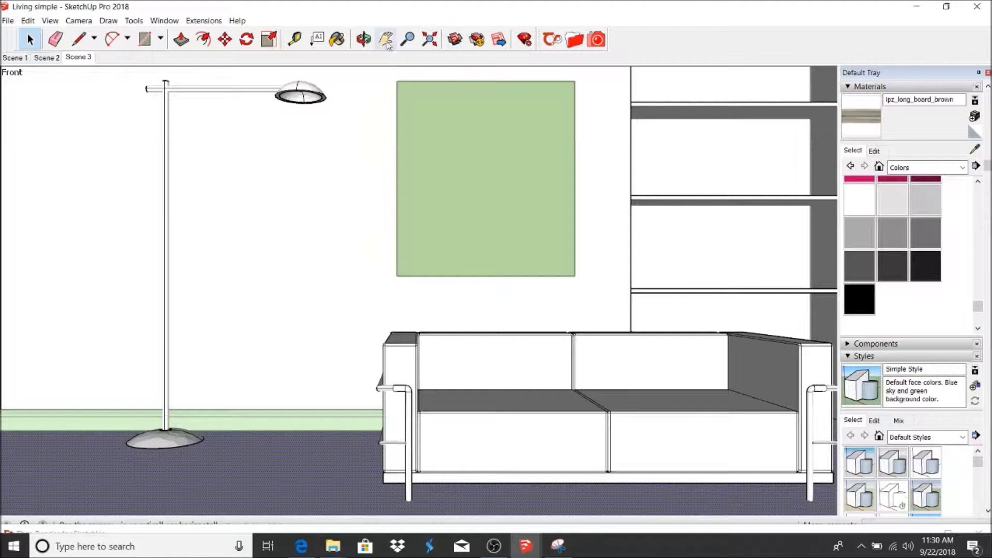
- Paint the floor with the ipz_long_board_brown material and render the scene in Thea
click(363, 39)
click(337, 39)
click(310, 453)
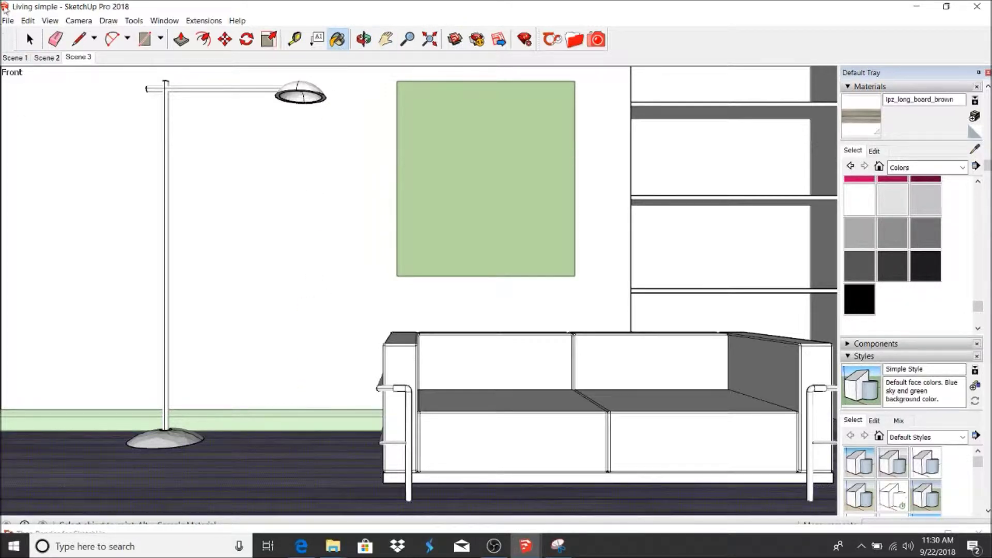
key(space)
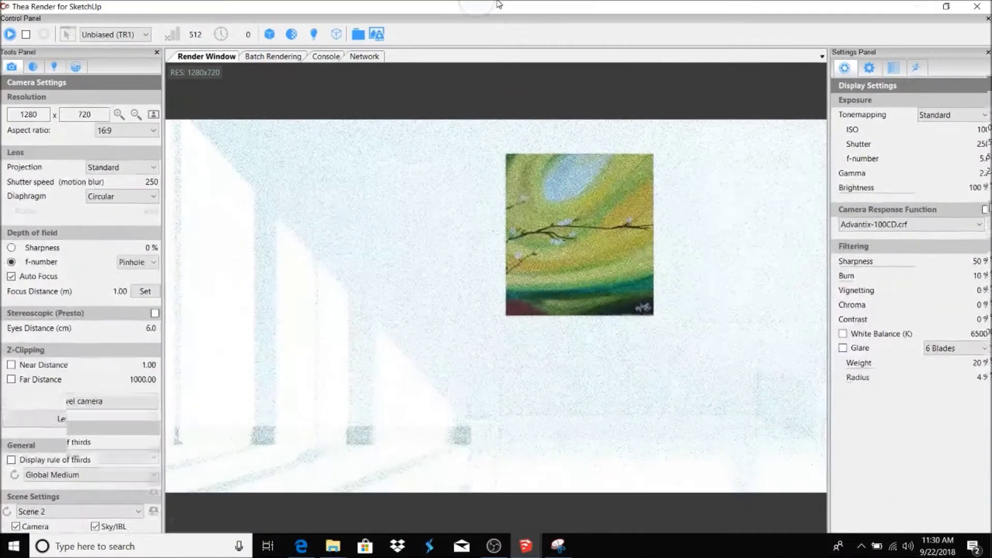
click(8, 34)
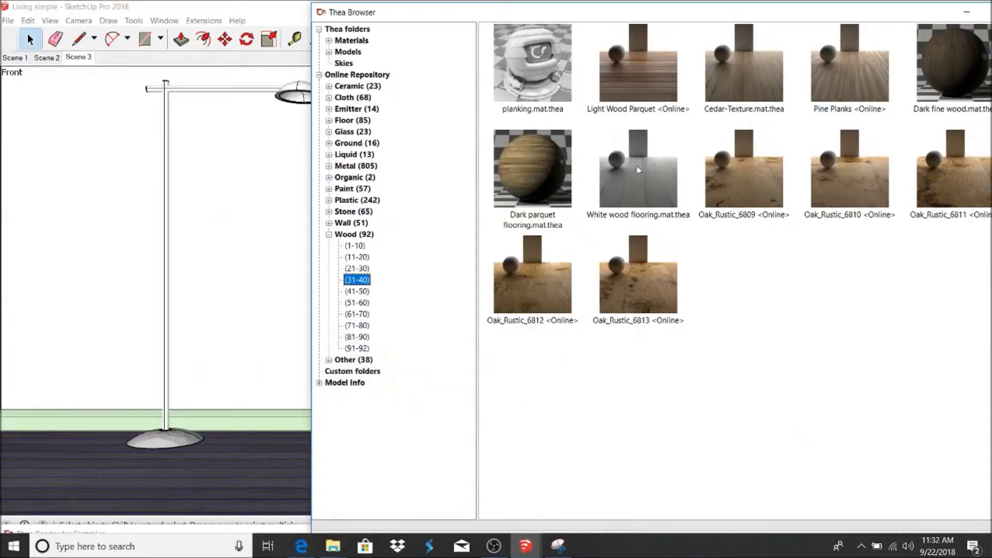
- Paint the floor with the White wood flooring material from the Wood (31-40) set and render the scene in Thea
click(644, 178)
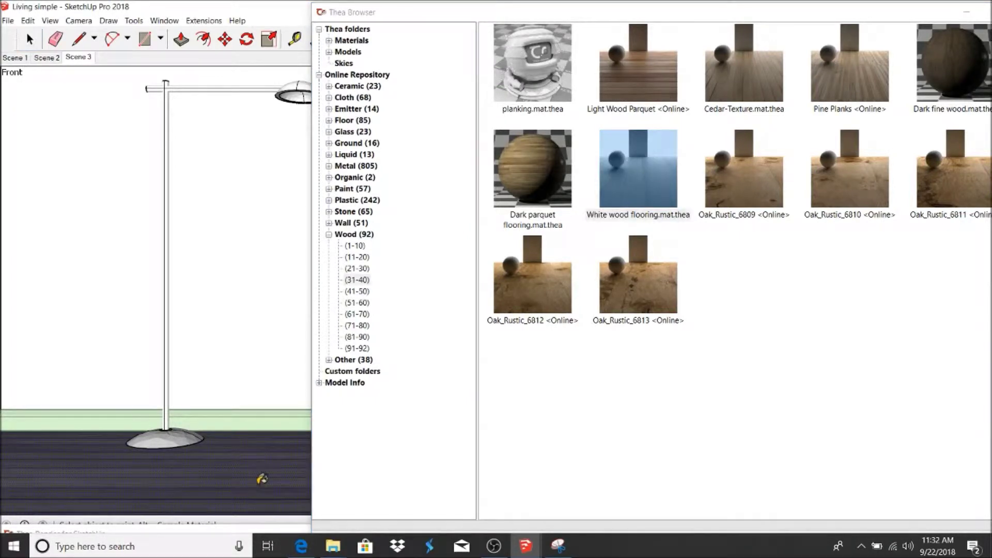
click(261, 476)
click(975, 11)
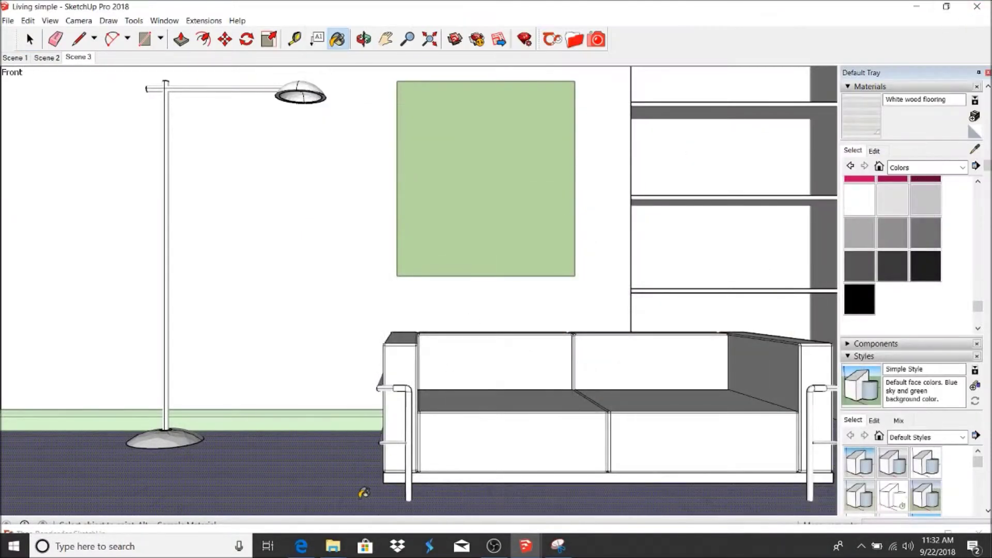
drag(352, 527, 305, 7)
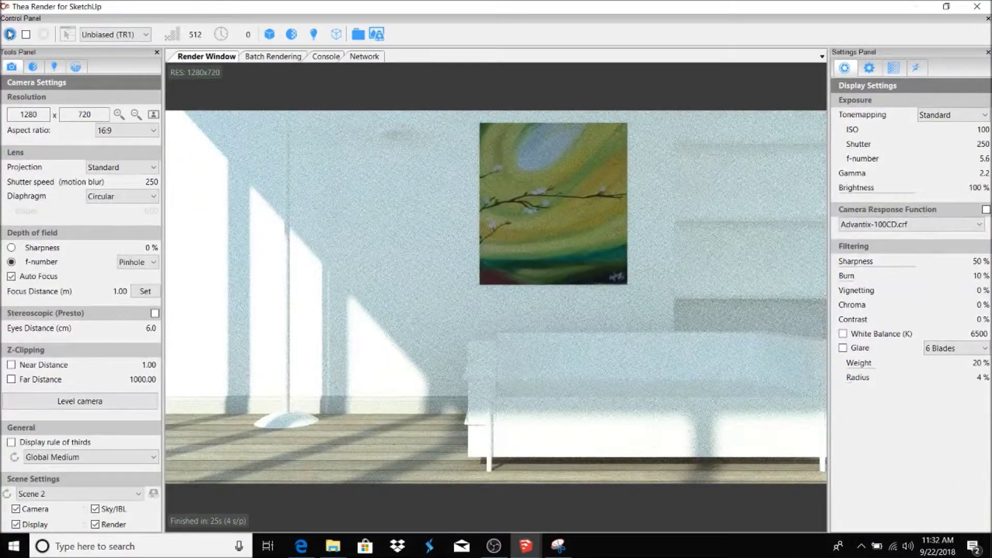
click(10, 34)
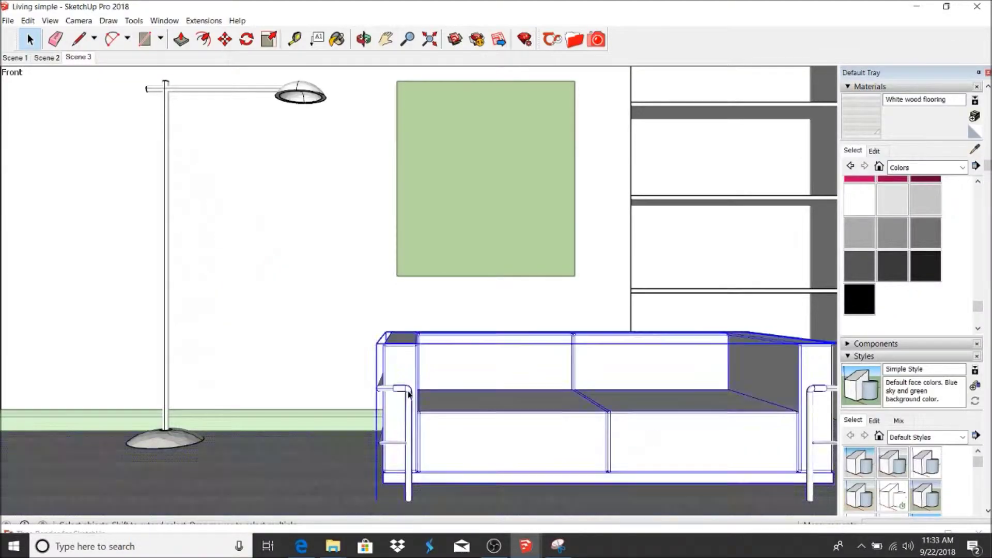
- Apply the Stainless Steel material from Thea's Metals folder to the sofa's tubular frame inside its group, and render the scene
double_click(408, 394)
click(408, 393)
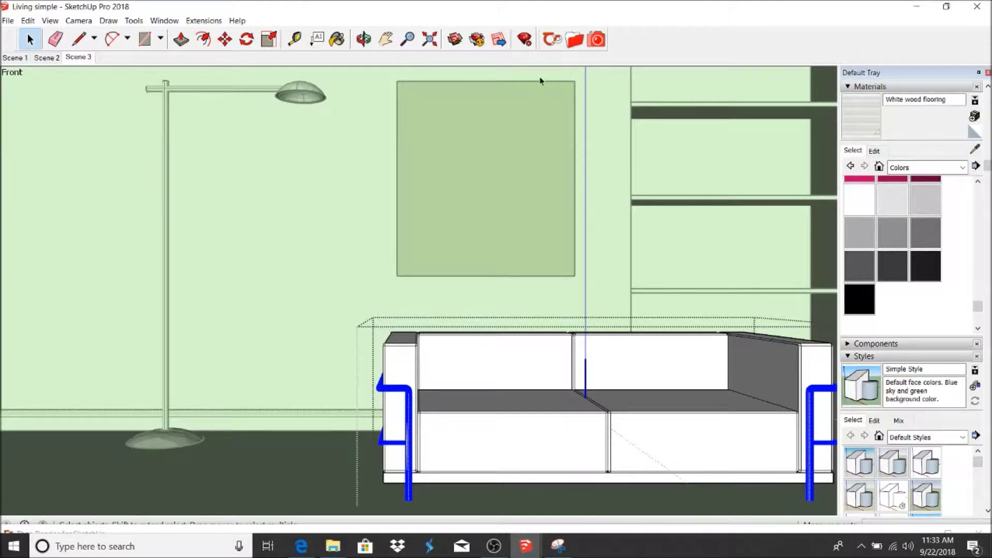
click(574, 39)
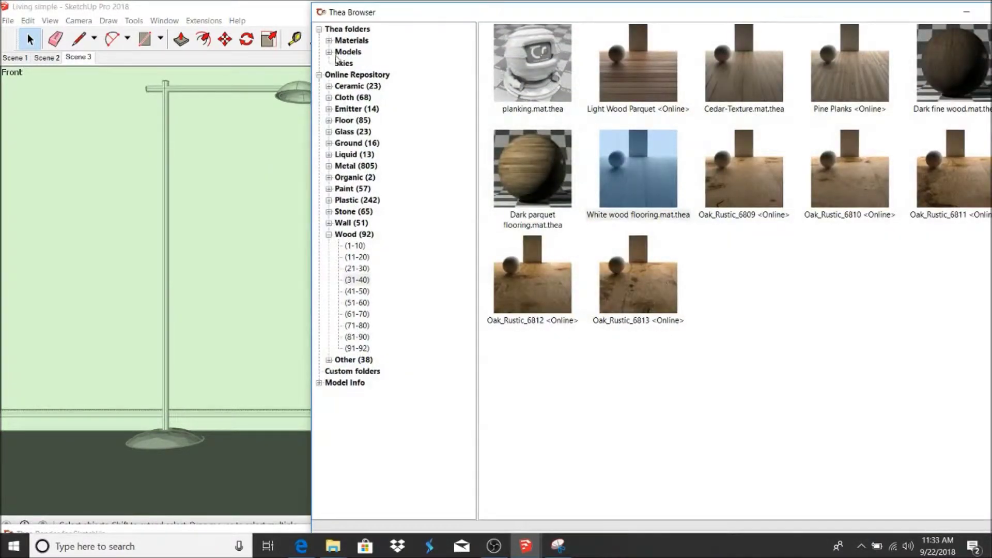
click(319, 75)
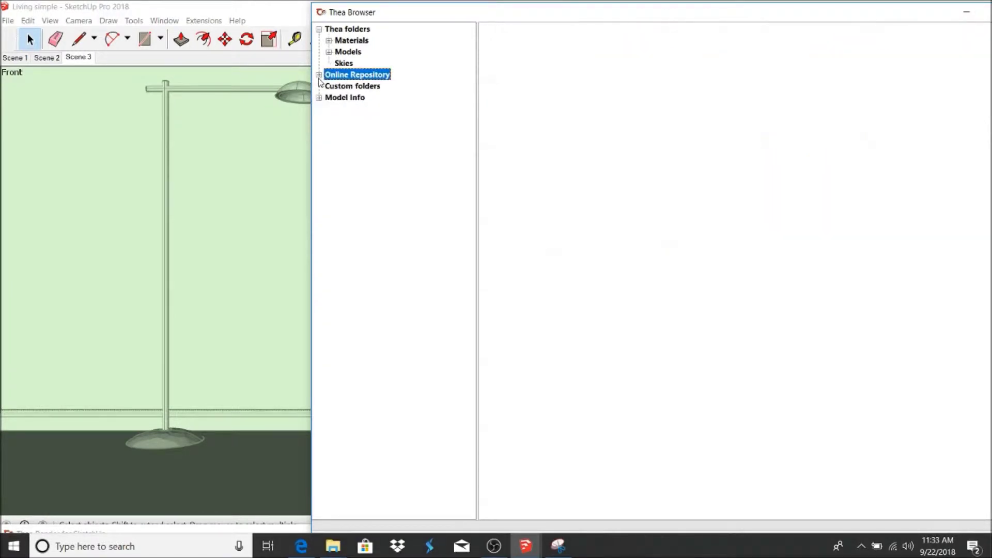
click(329, 40)
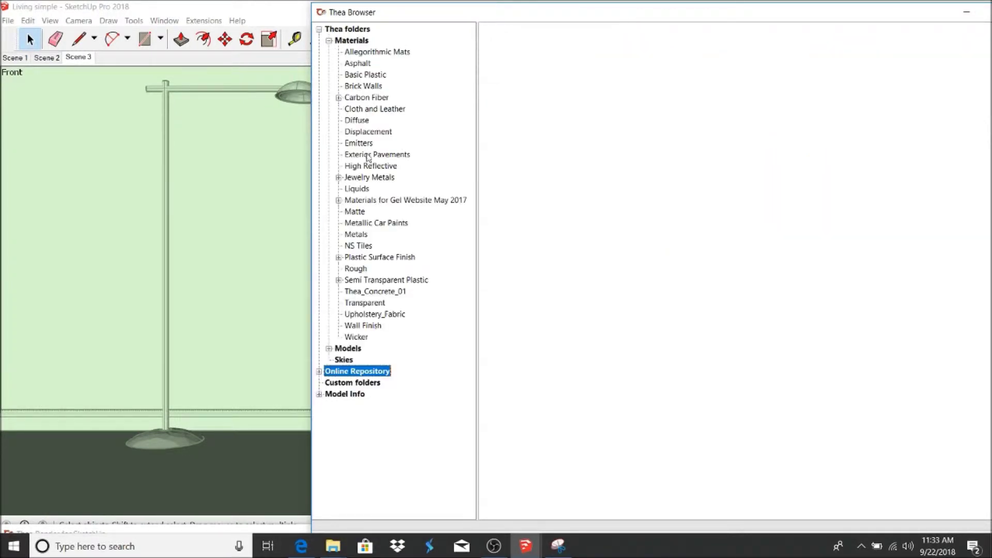
click(361, 235)
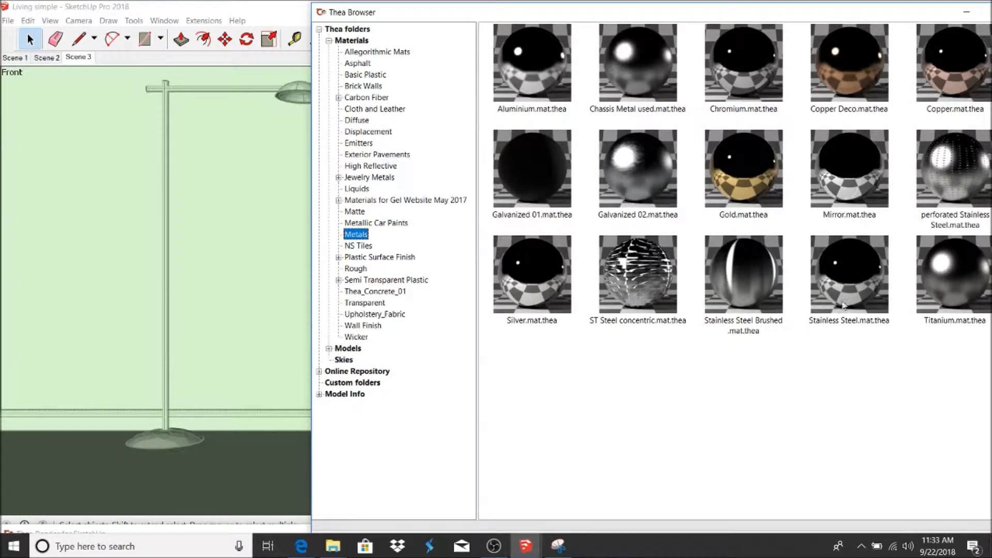
click(851, 281)
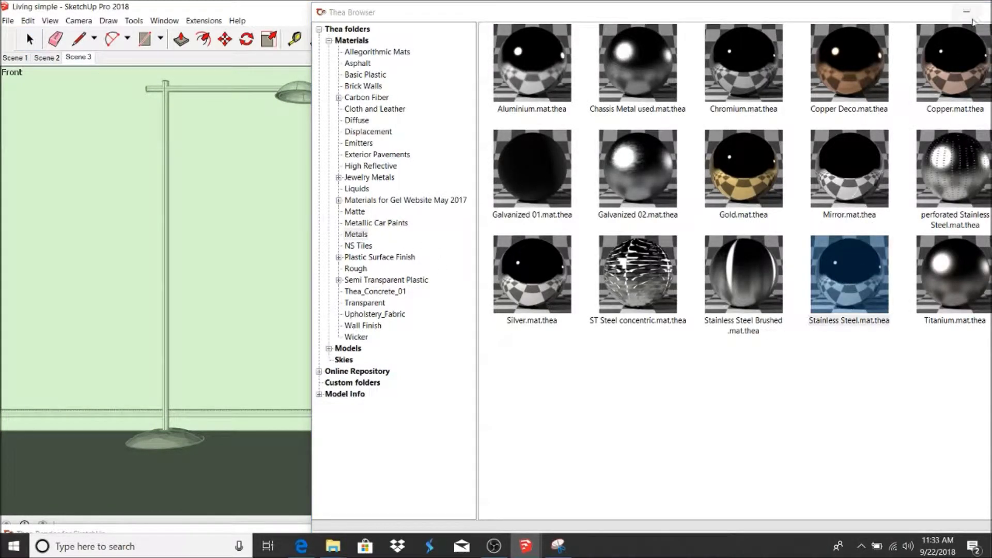
click(966, 12)
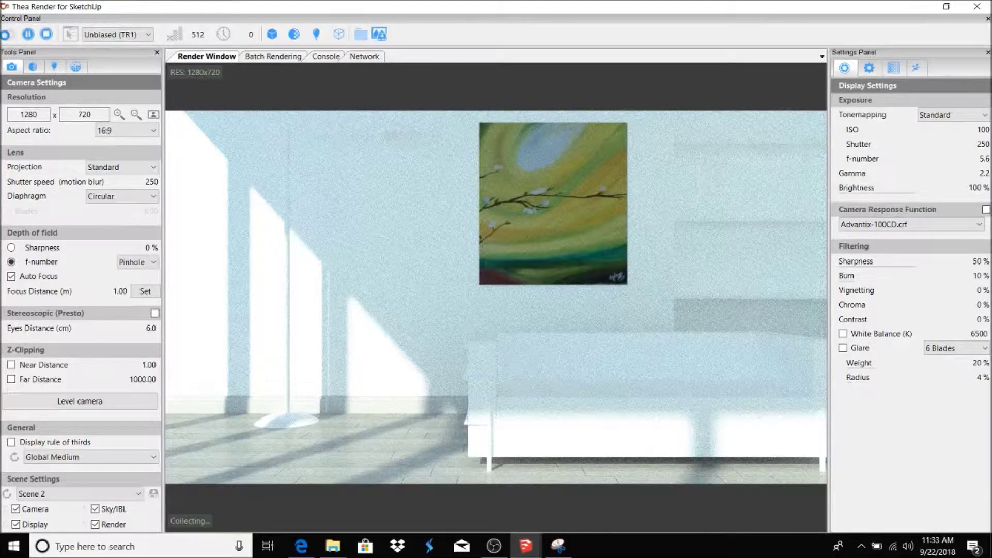
click(5, 35)
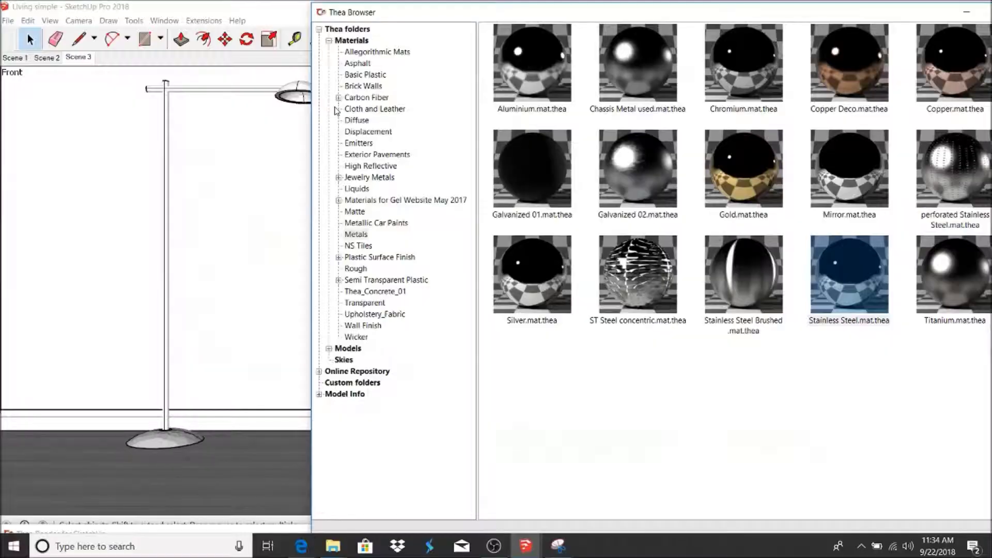
- Paint the sofa's cushions and armrests with the Leather_shine_black_bump material from Thea's Cloth and Leather folder
click(374, 108)
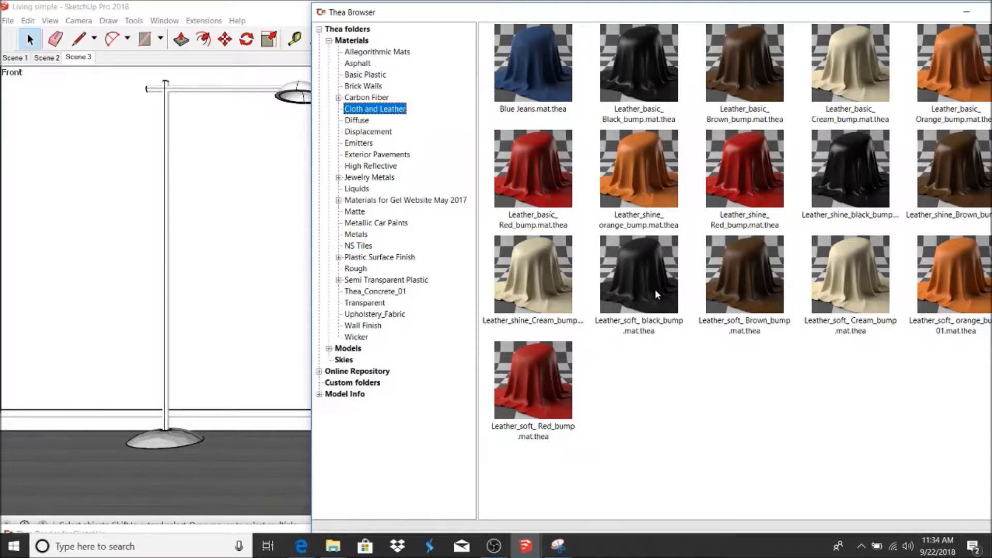
click(843, 171)
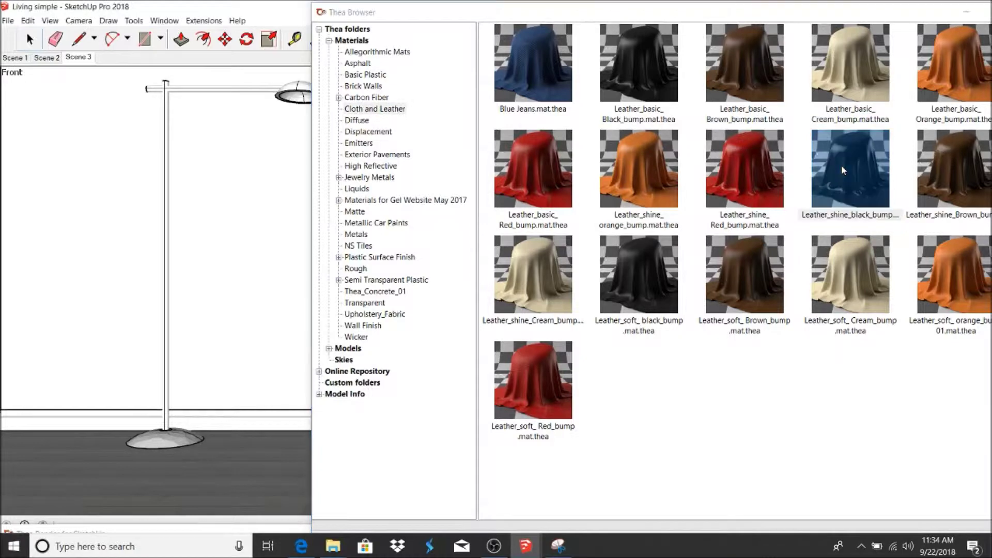
click(979, 11)
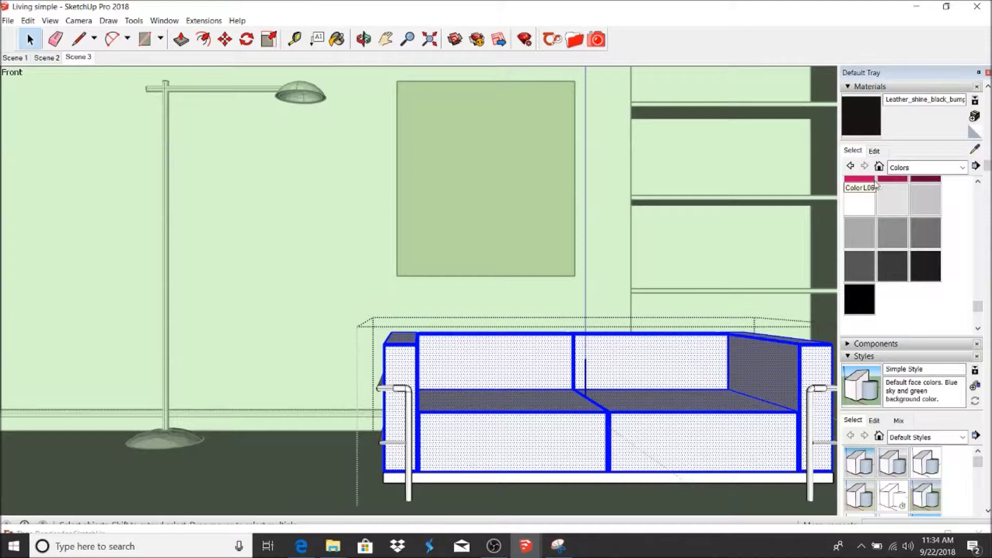
click(339, 40)
click(525, 433)
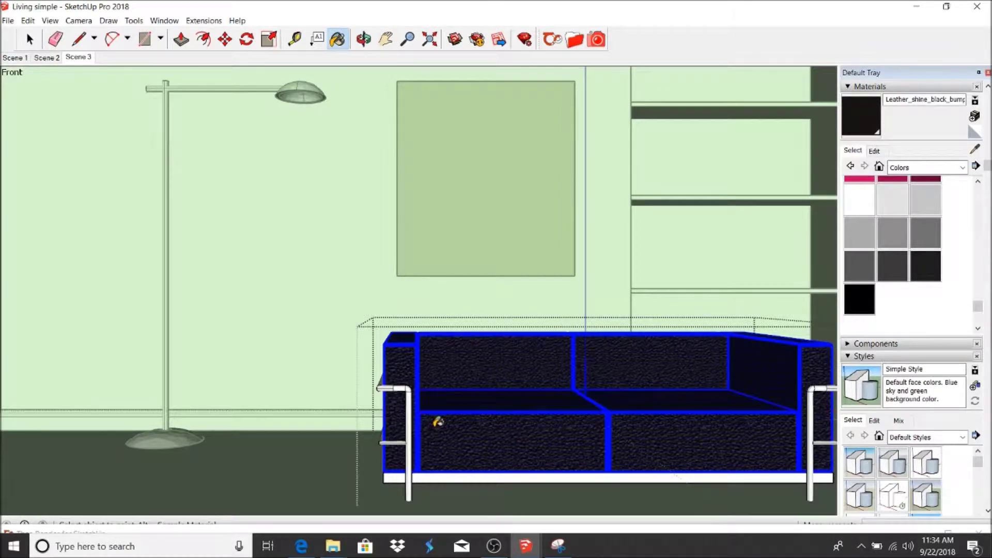
- Paint the sofa's base strip below the seat with the same Leather_shine_black_bump material
click(29, 39)
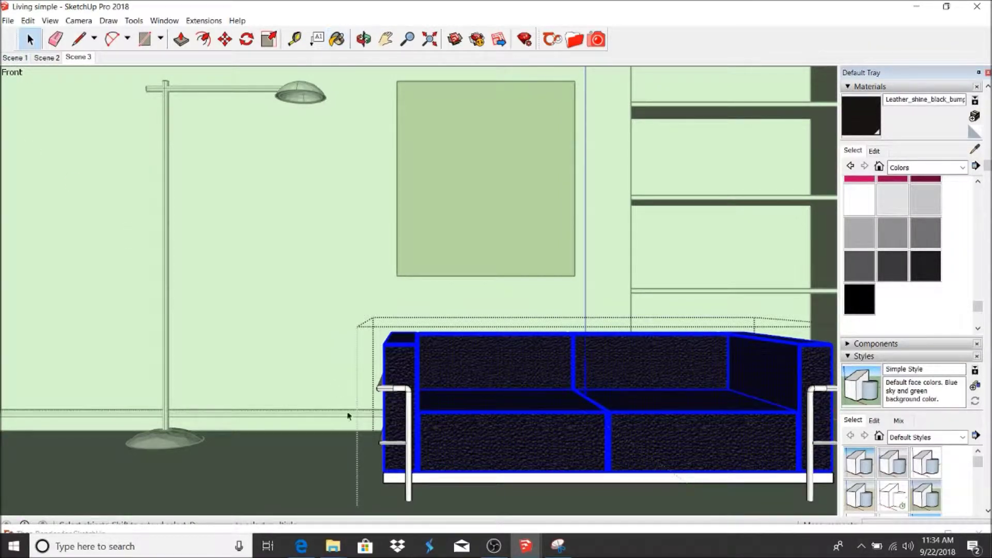
click(446, 480)
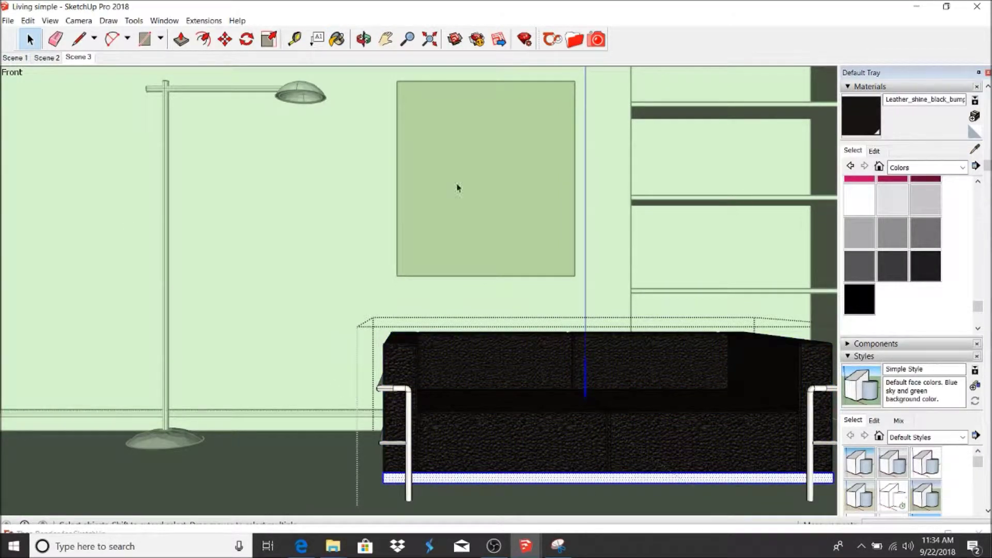
click(337, 39)
click(465, 477)
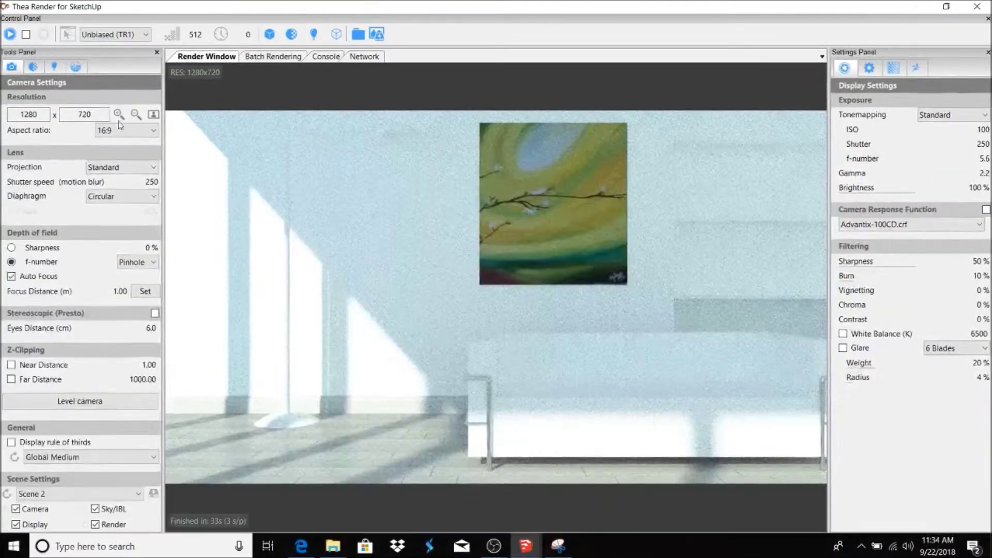
- Render the scene with the black leather sofa in Thea, stop the render and return to the SketchUp model
click(10, 34)
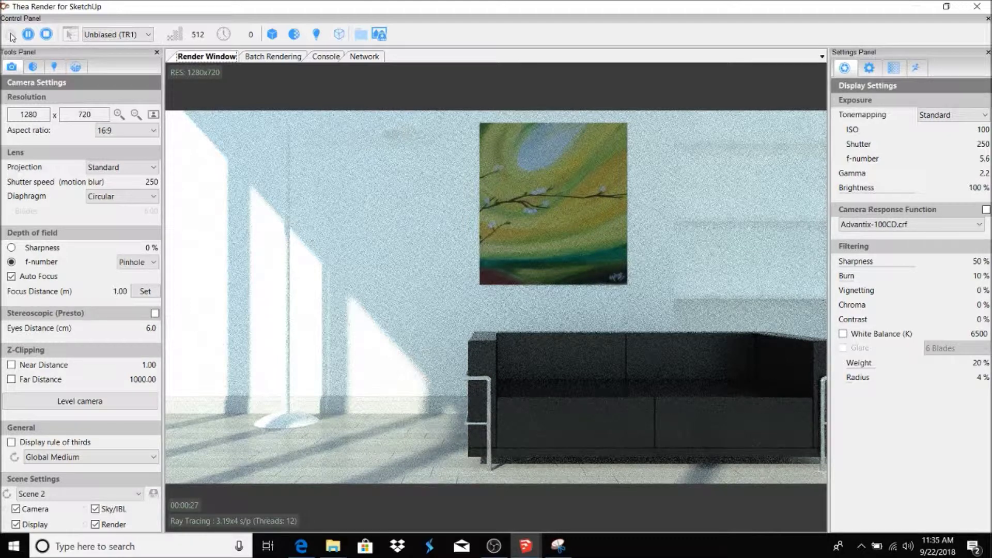
click(46, 34)
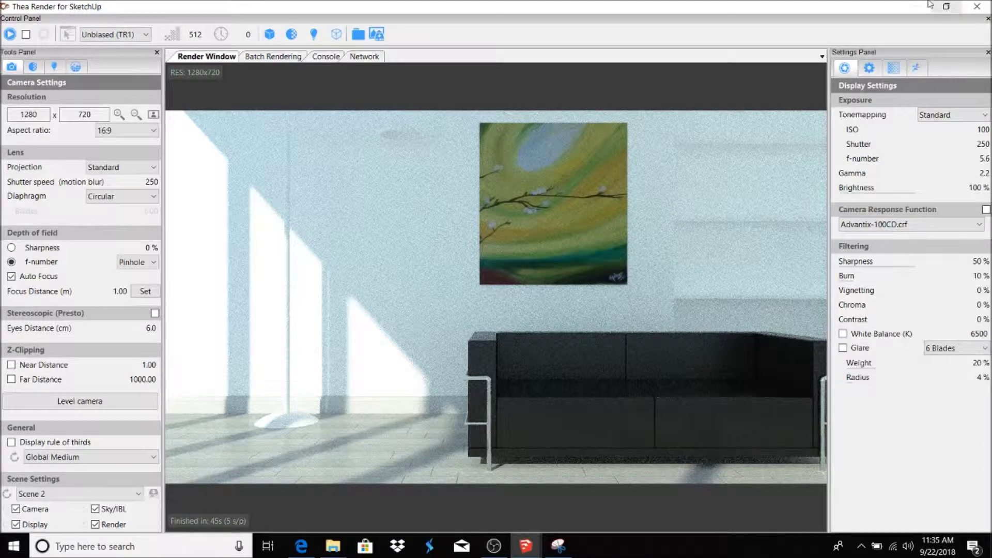
click(950, 8)
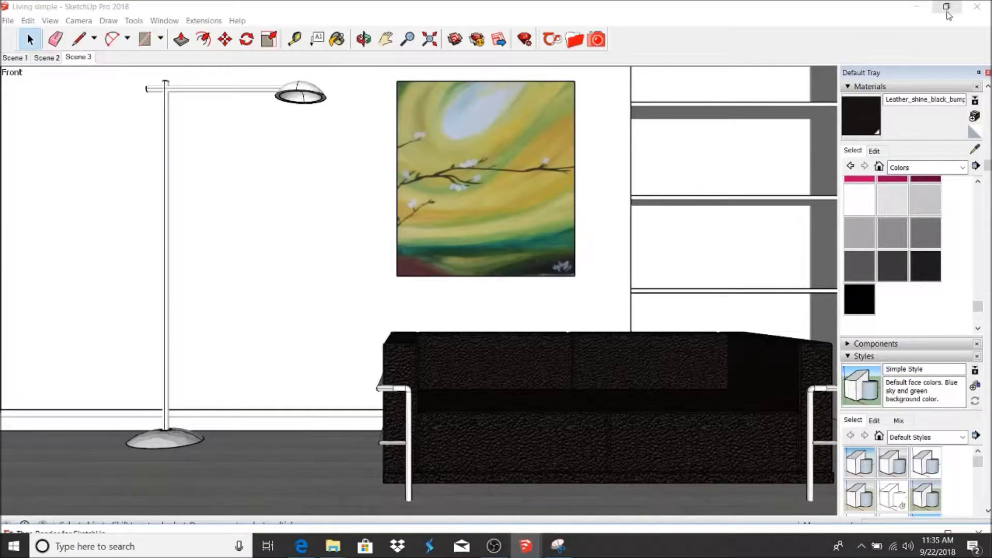
click(493, 546)
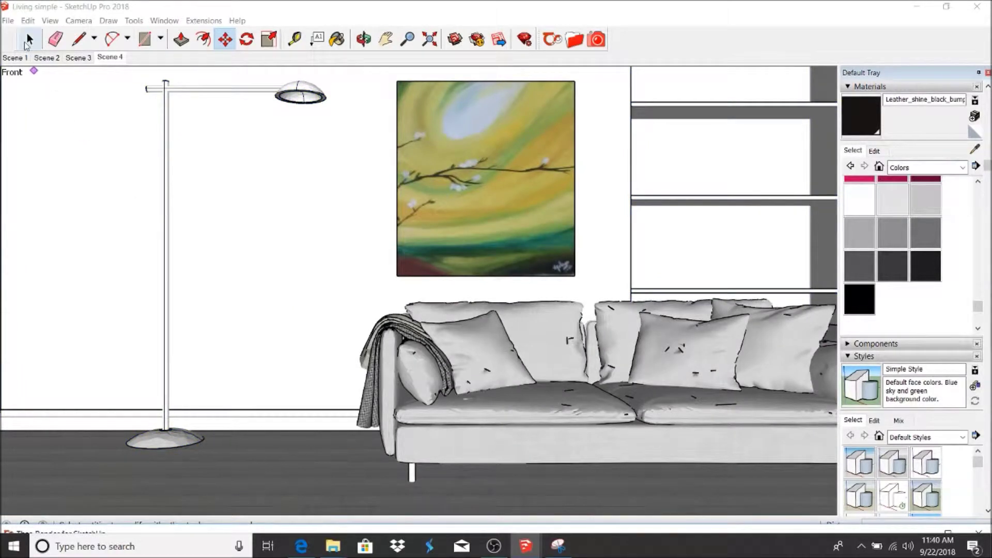
click(29, 39)
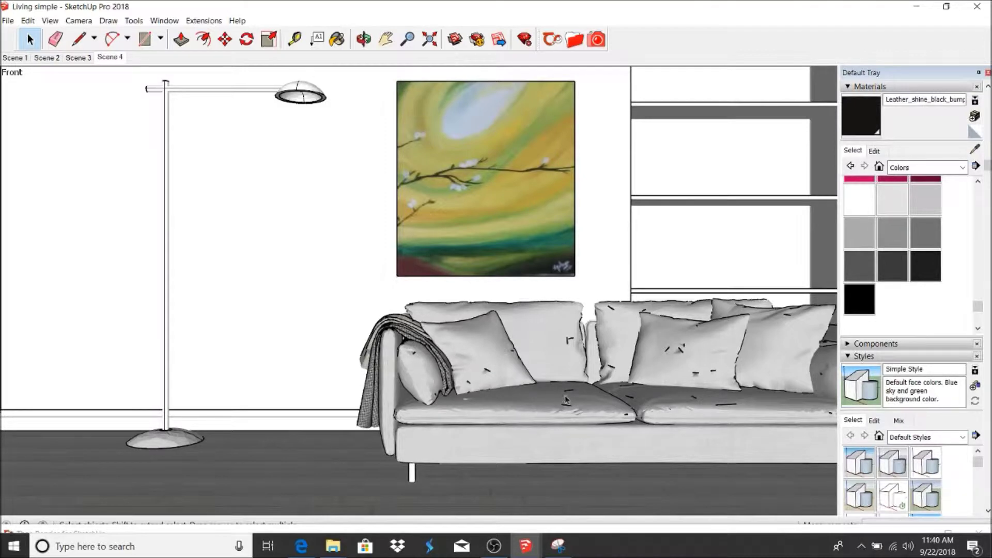
- Examine the replacement sofa with its pillows and throw from several distances and restore the Scene 4 view
scroll(566, 419, up, 10)
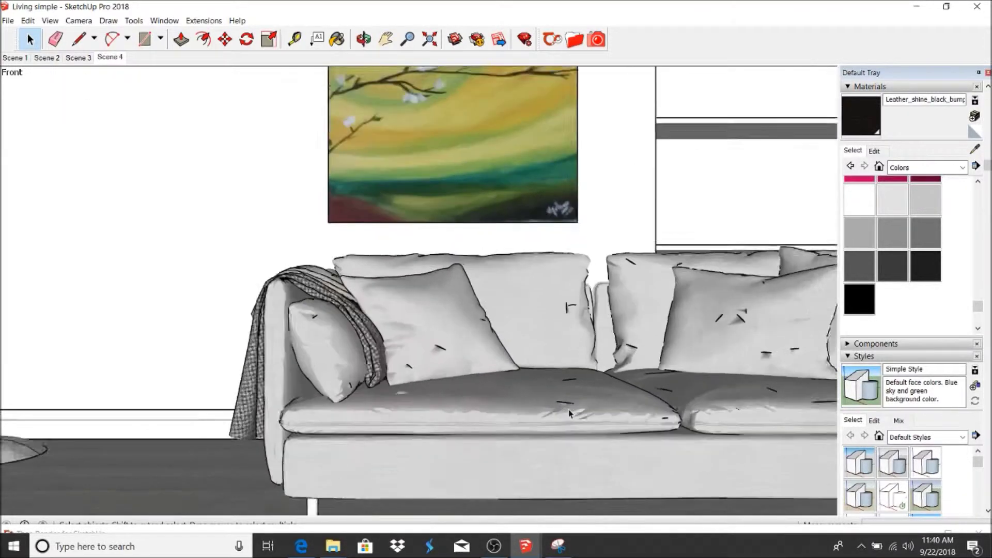
scroll(565, 386, down, 10)
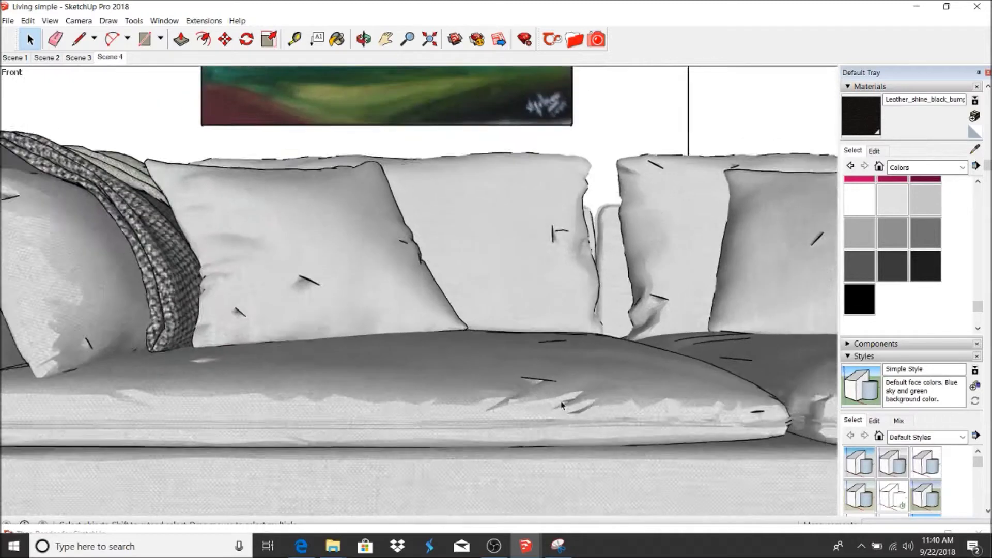
scroll(336, 352, down, 2)
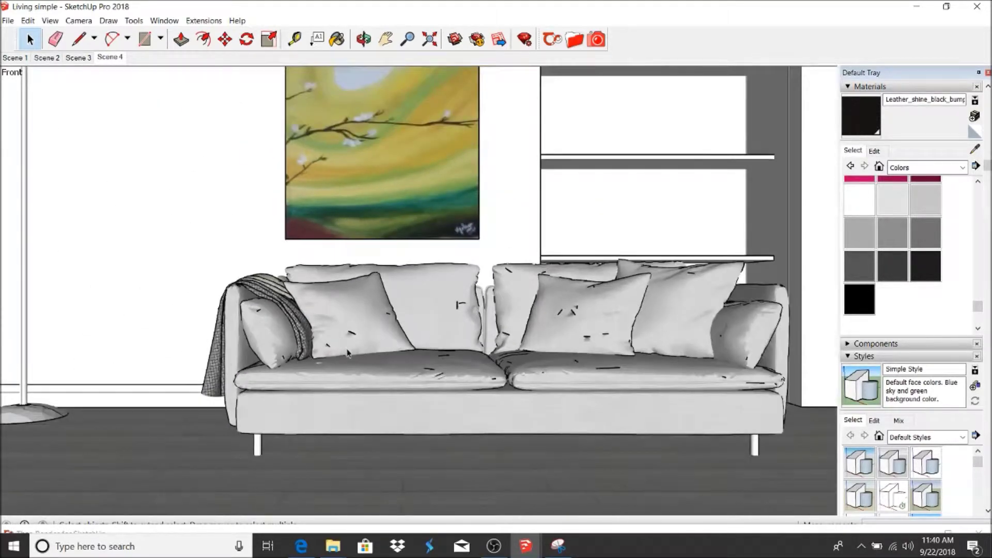
scroll(318, 352, up, 1)
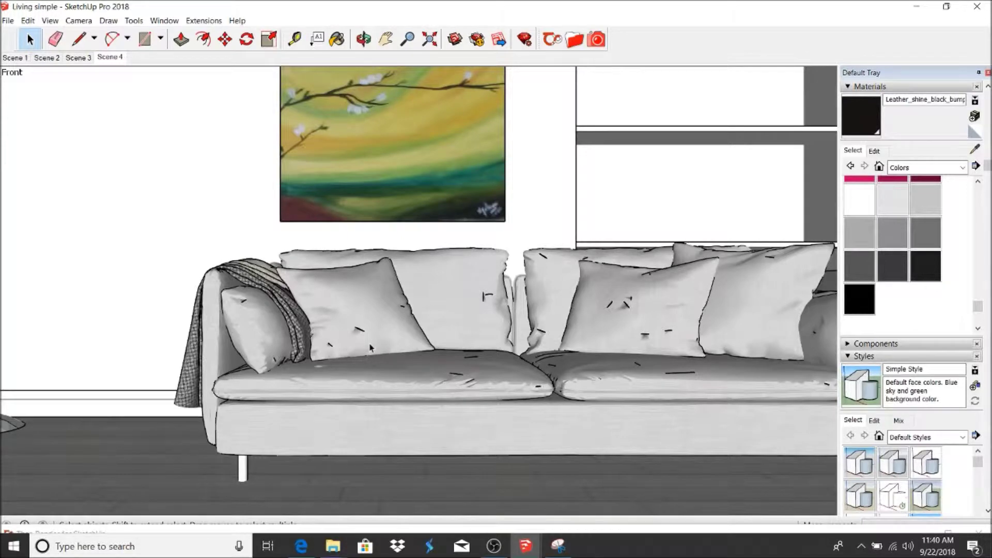
scroll(386, 368, down, 1)
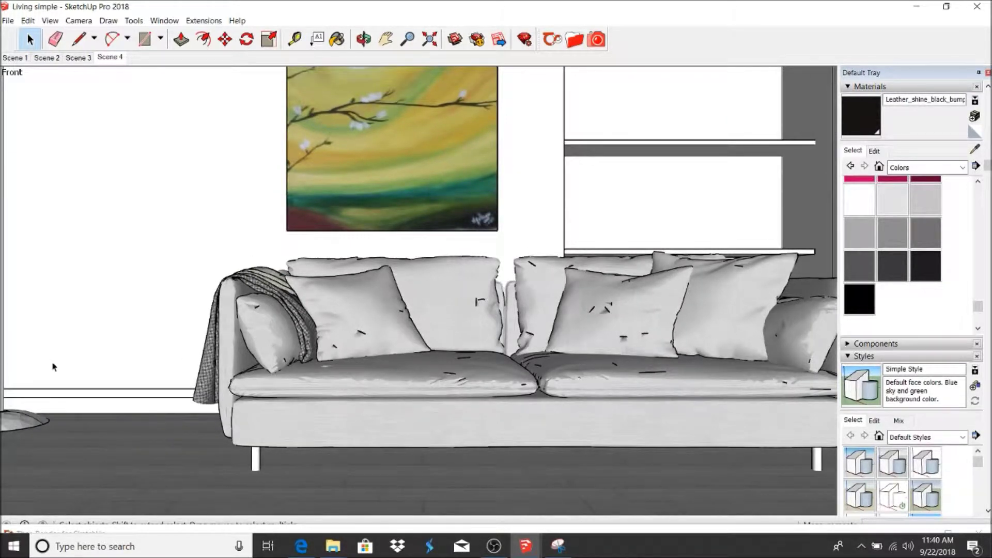
scroll(88, 398, up, 2)
scroll(242, 430, down, 3)
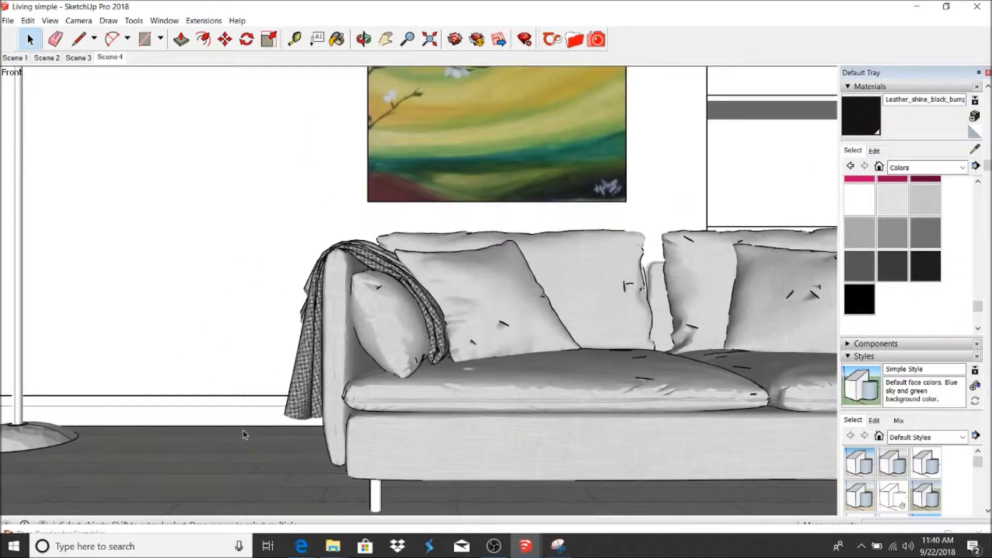
scroll(188, 484, up, 5)
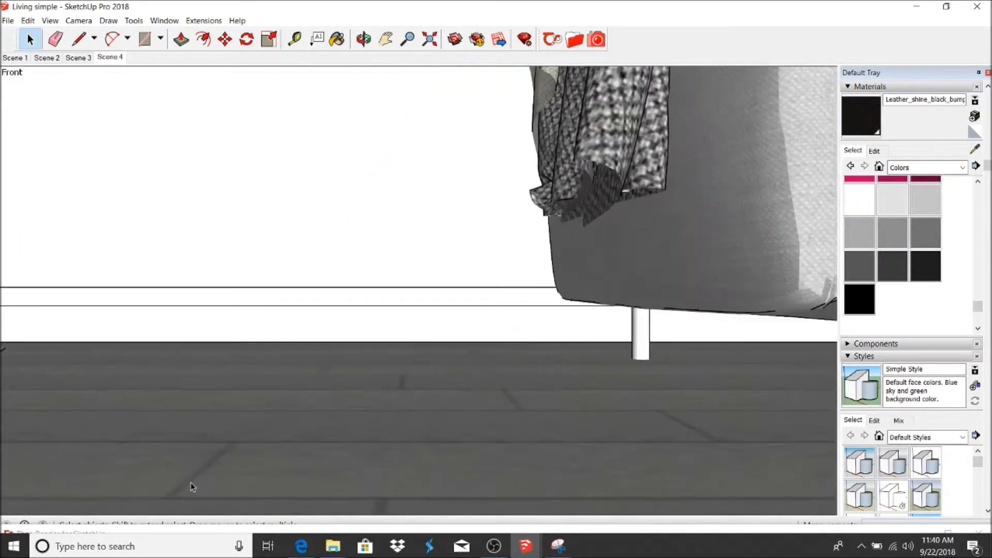
scroll(209, 472, down, 4)
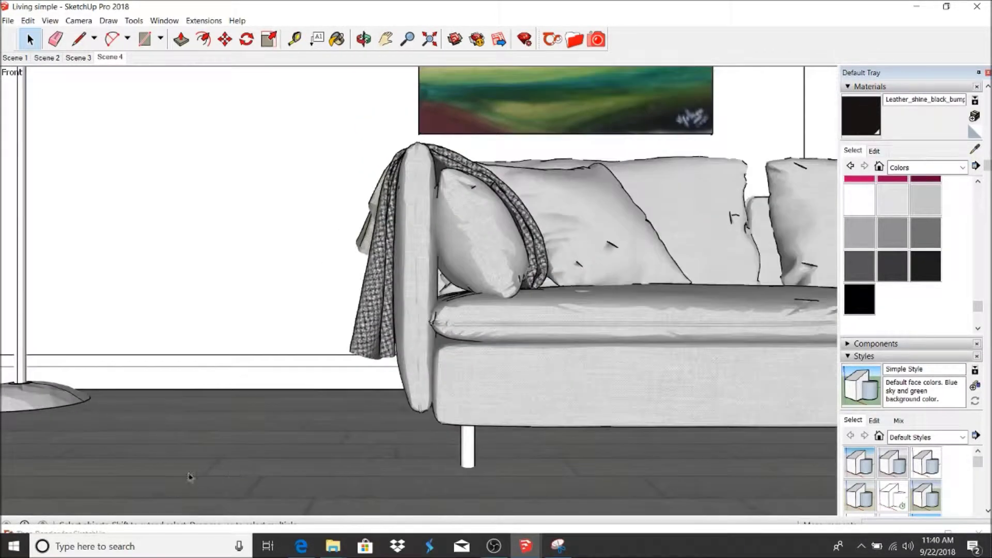
scroll(367, 465, up, 3)
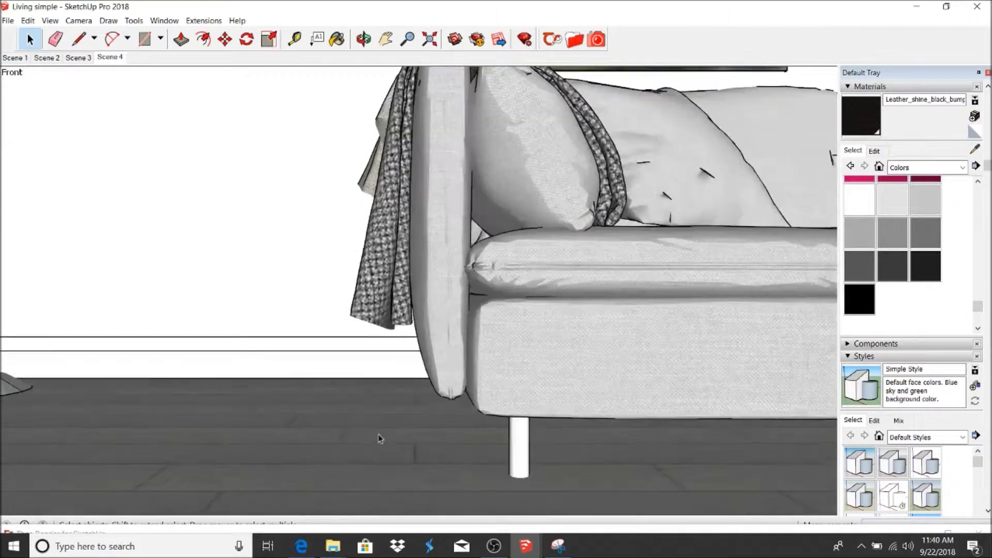
scroll(377, 439, down, 5)
scroll(246, 482, up, 3)
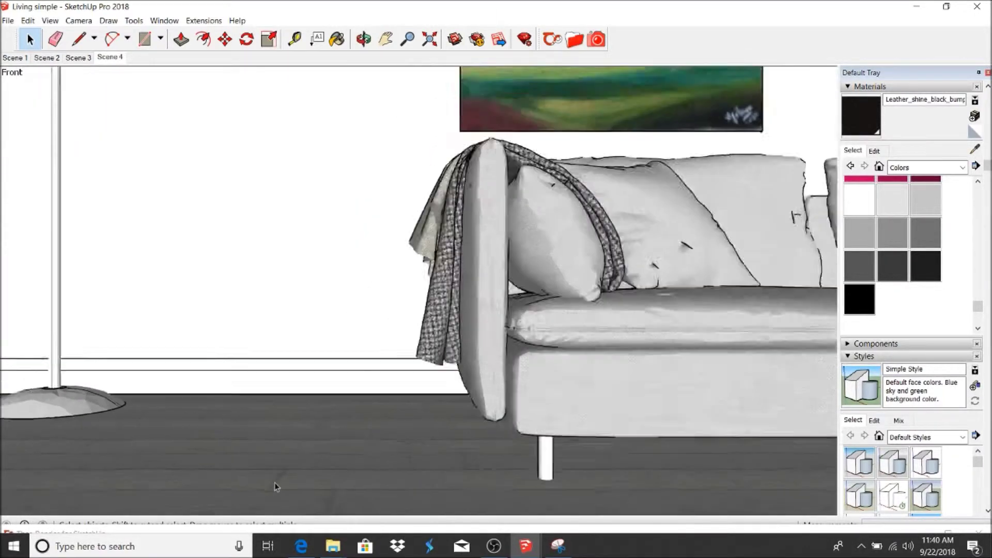
scroll(282, 472, down, 4)
scroll(360, 335, up, 2)
scroll(305, 292, down, 3)
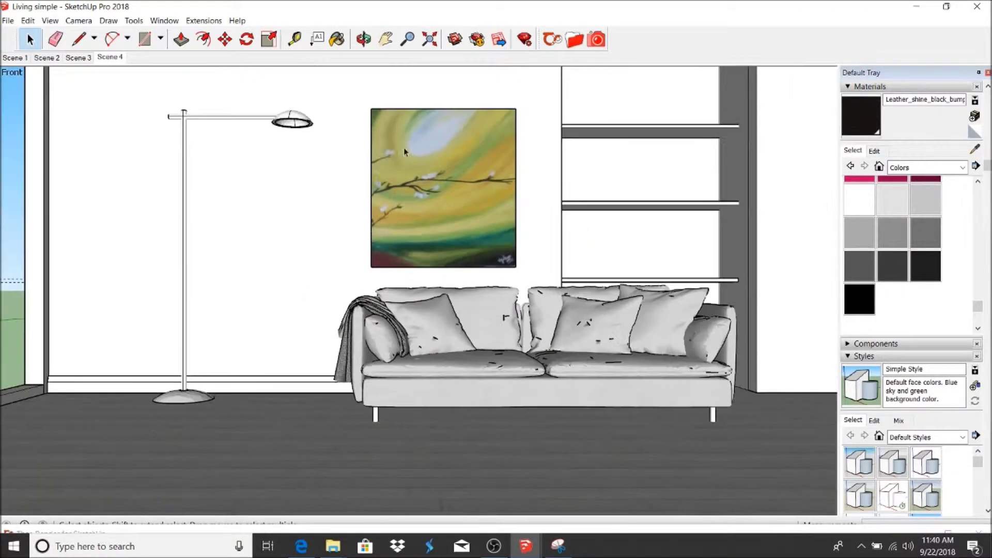
scroll(365, 173, up, 1)
click(124, 57)
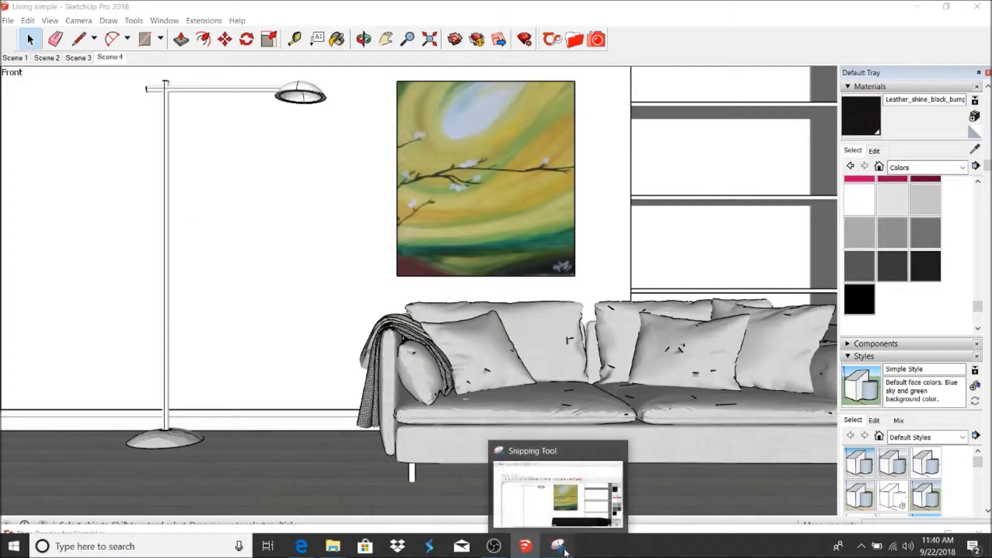
- Switch to the Snipping Tool to review the captured image of the previous black leather sofa, and return to SketchUp
click(559, 547)
scroll(666, 285, down, 5)
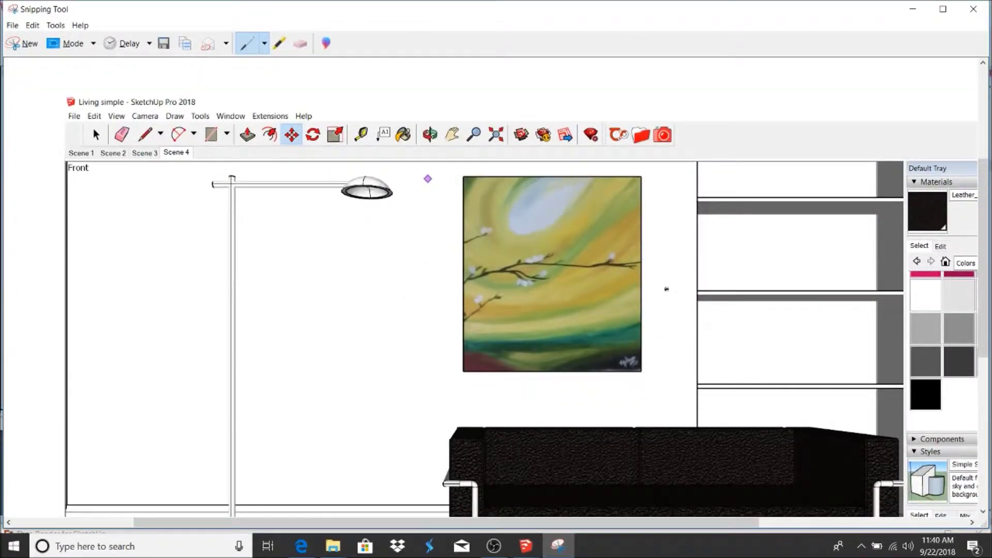
scroll(648, 292, down, 2)
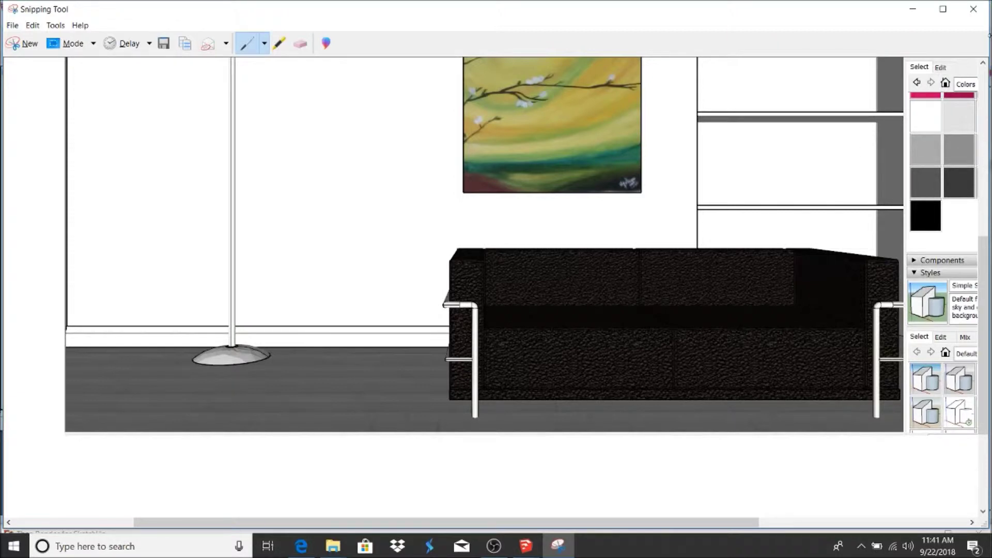
click(913, 9)
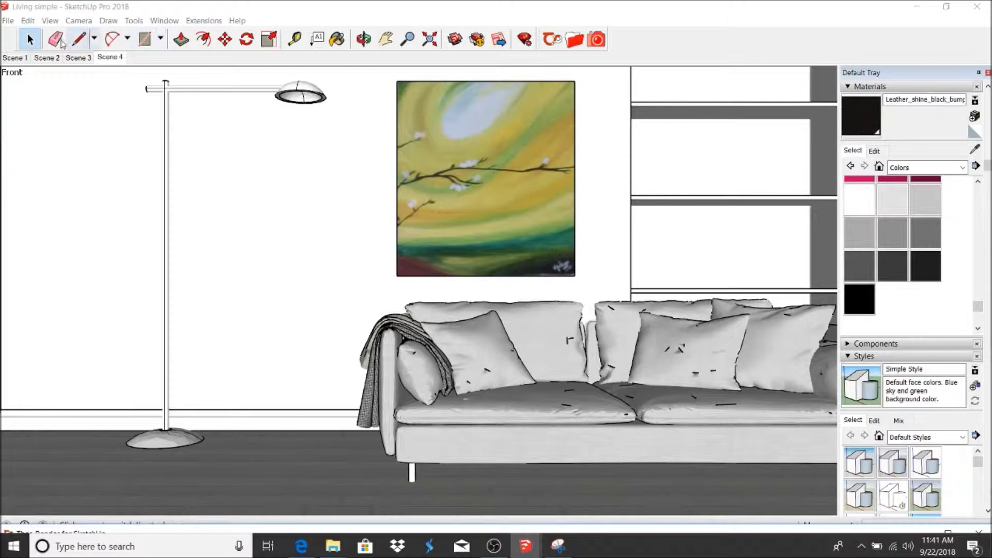
- Paint both seat cushions inside the new sofa's group with the Leather_shine_black_bump material
click(528, 408)
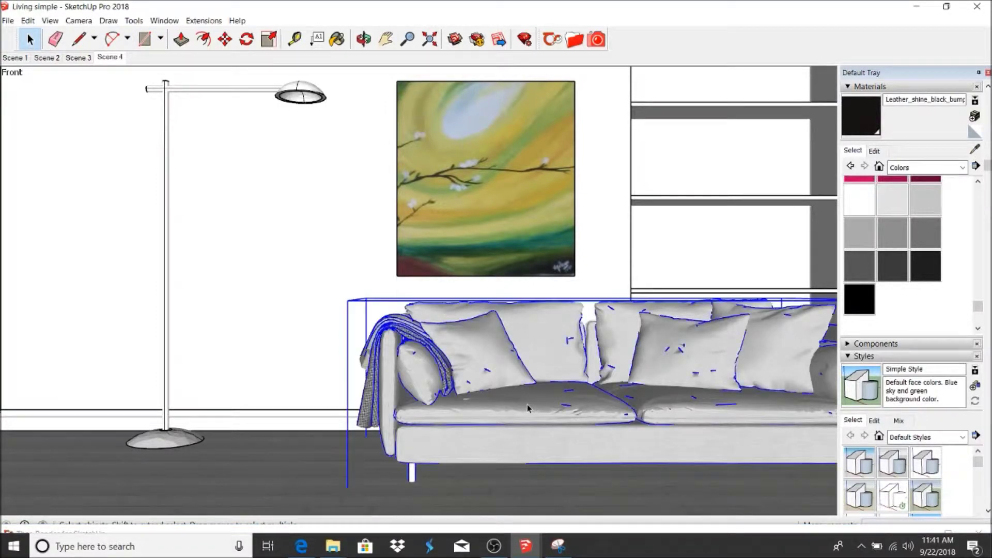
double_click(528, 408)
double_click(535, 402)
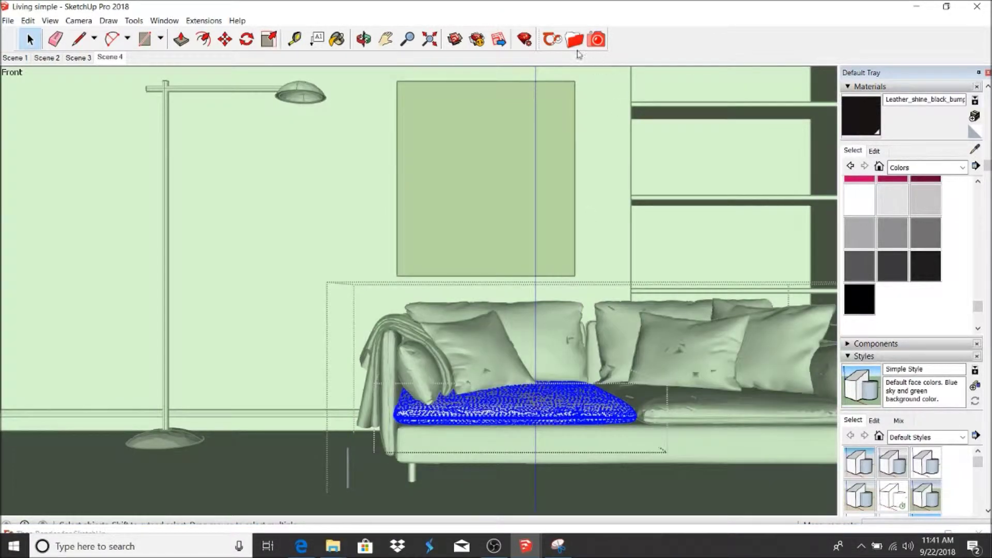
click(734, 408)
click(337, 39)
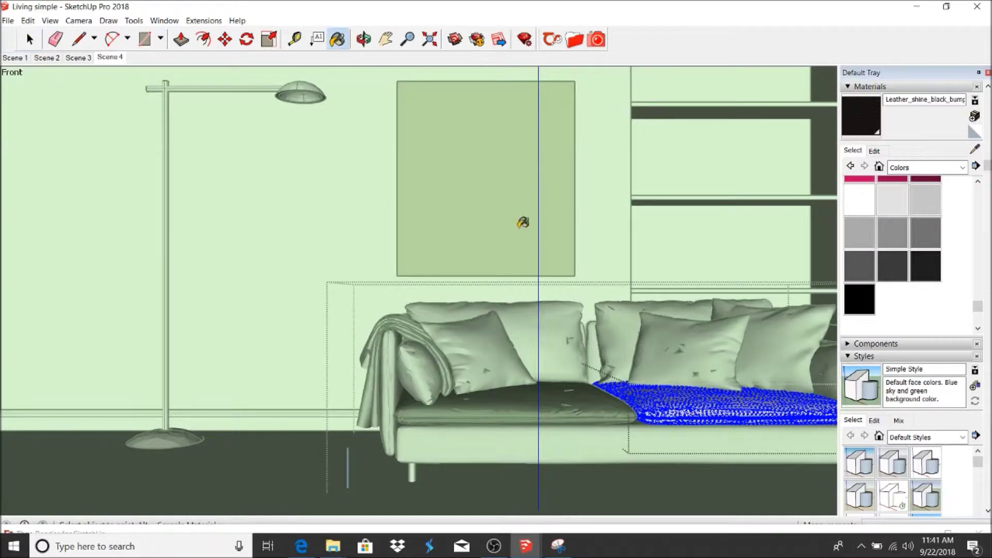
click(682, 396)
click(23, 46)
- Paint the new sofa's long base panel below the seat cushions with the Leather_shine_black_bump material
click(477, 449)
double_click(477, 449)
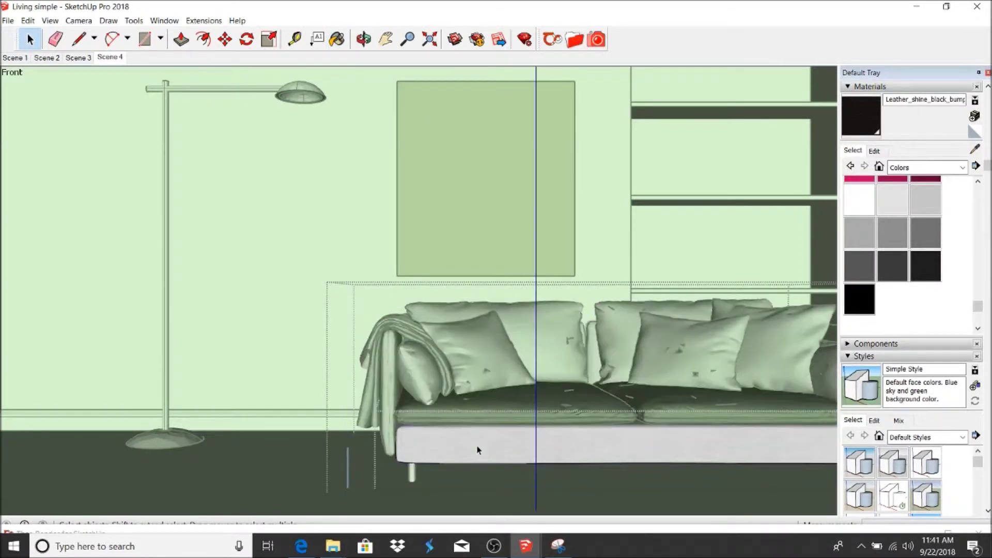
click(477, 450)
click(337, 39)
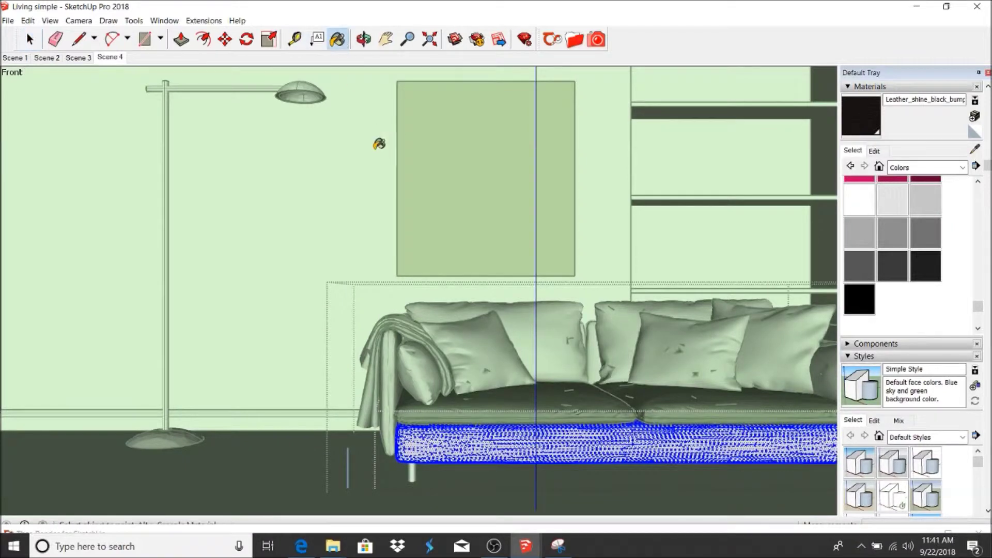
click(505, 429)
click(28, 41)
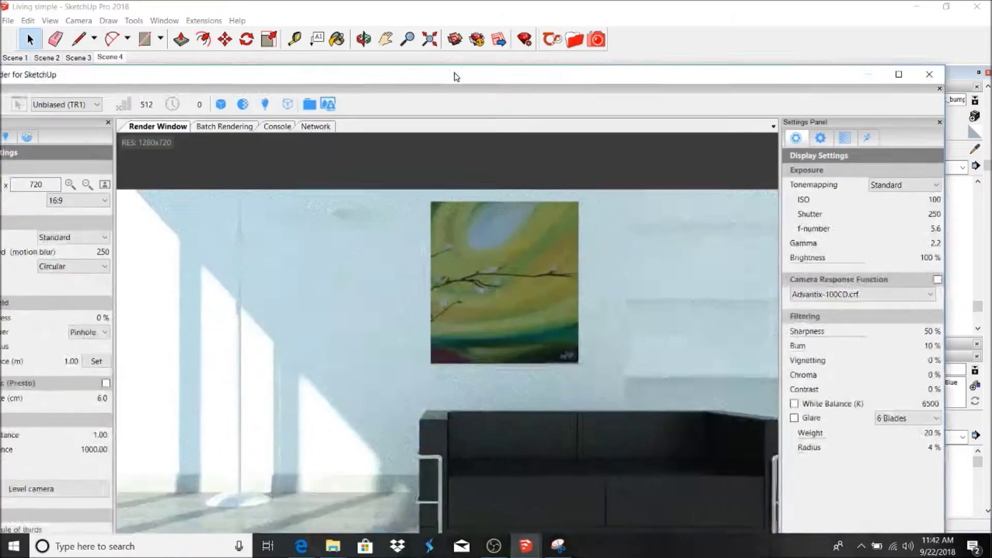
- Maximize the Thea Render window and render Scene 4 with the newly painted sofa
double_click(456, 76)
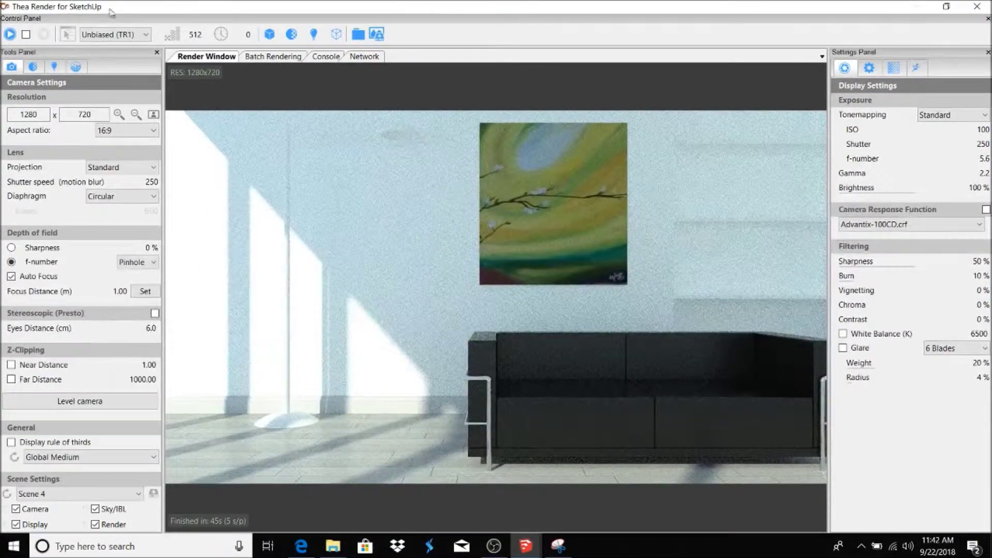
click(9, 36)
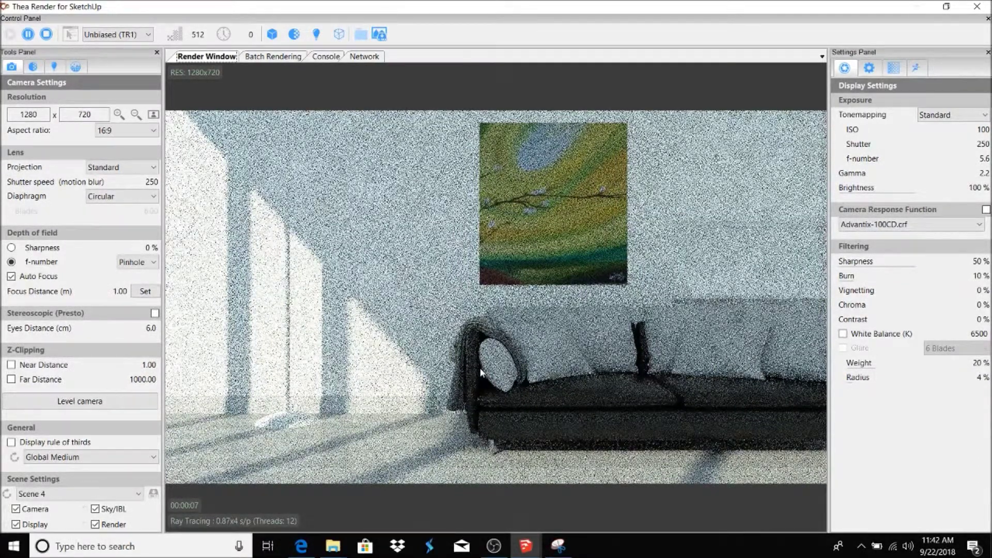
drag(465, 6, 353, 11)
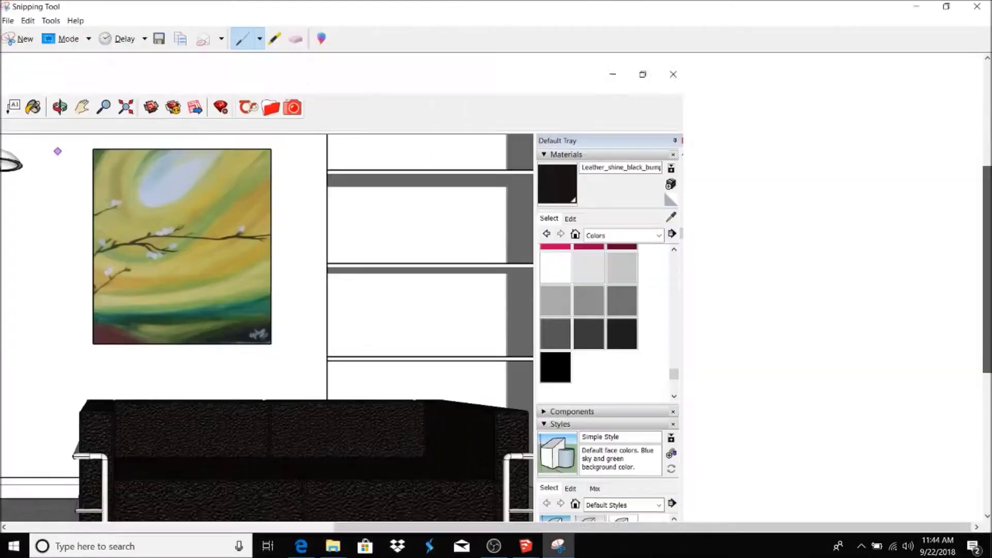
- Look over the previous sofa's shape in the Snipping Tool capture again and return to the SketchUp model
scroll(341, 289, down, 1)
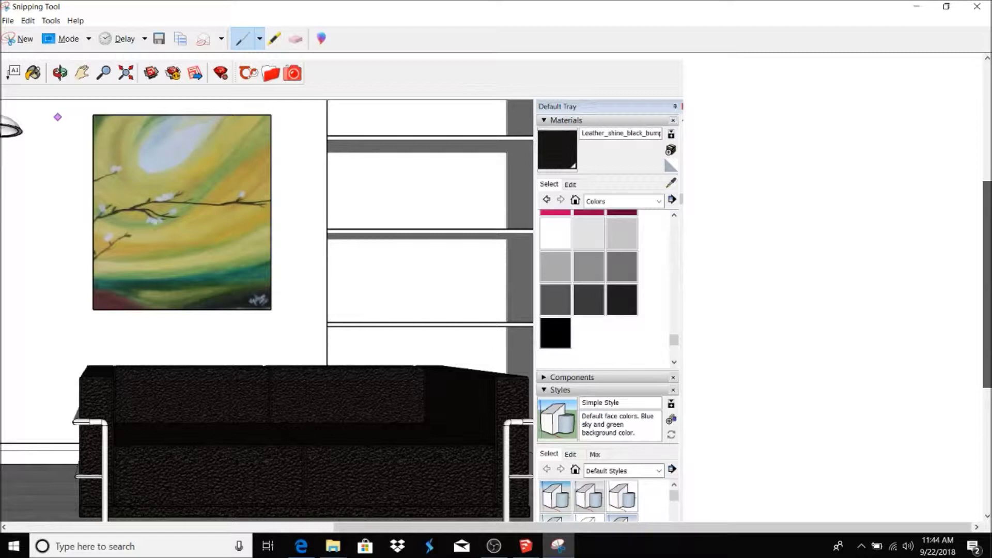
key(alt+Tab)
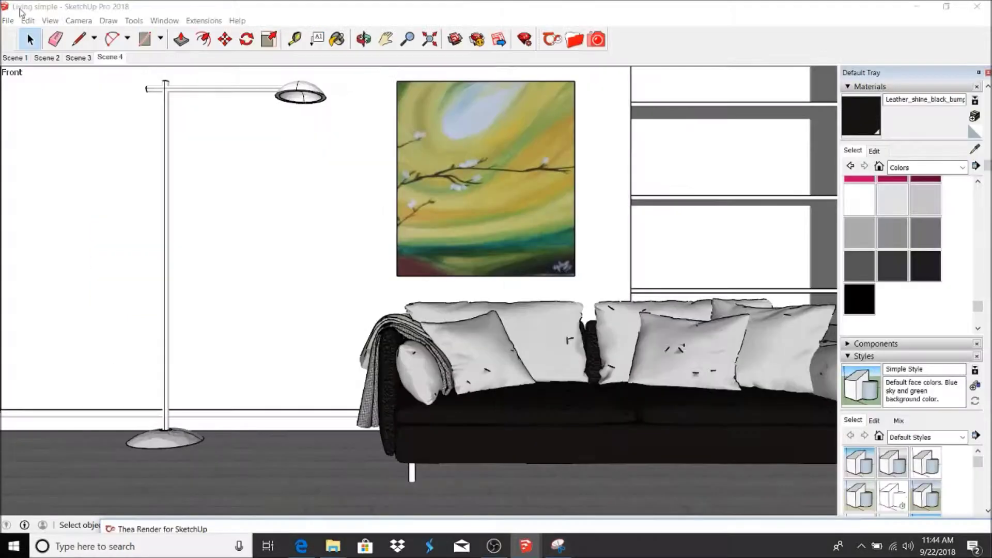
- Open 3D Warehouse, review the SODERHAMN - IKEA // Canapé 2 places model page, and close it
click(8, 21)
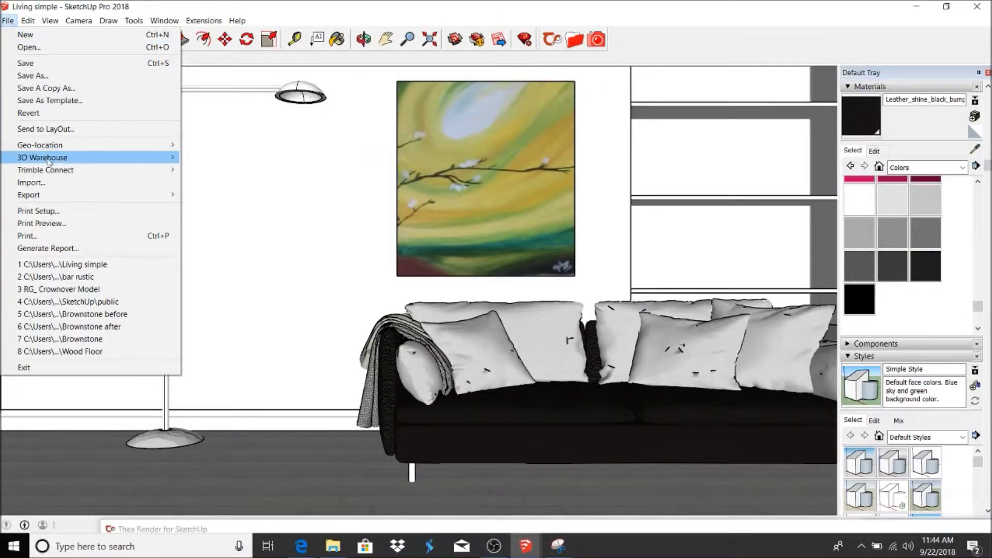
mouse_move(48, 162)
click(201, 157)
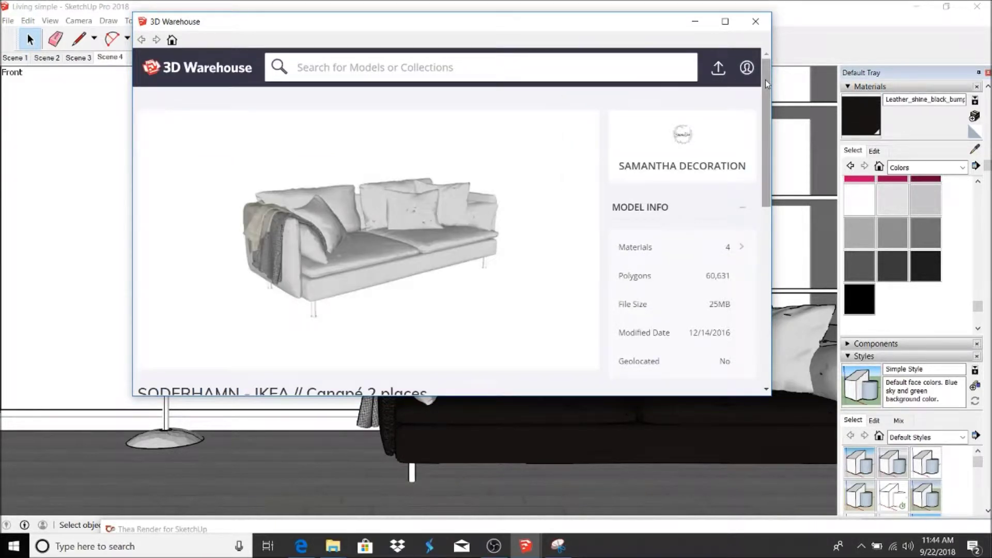
drag(766, 84, 766, 95)
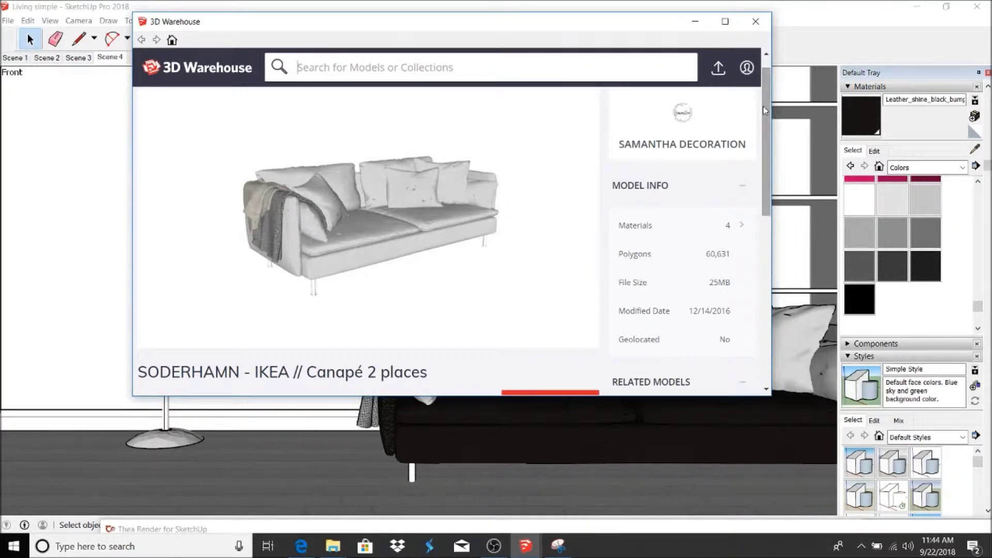
scroll(759, 142, down, 2)
scroll(759, 143, down, 2)
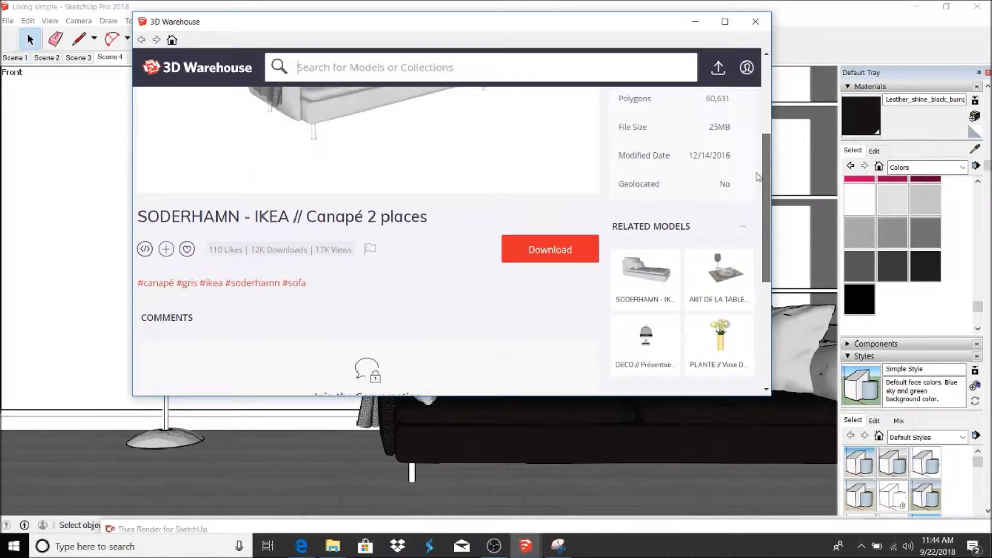
scroll(757, 176, down, 3)
scroll(757, 109, up, 6)
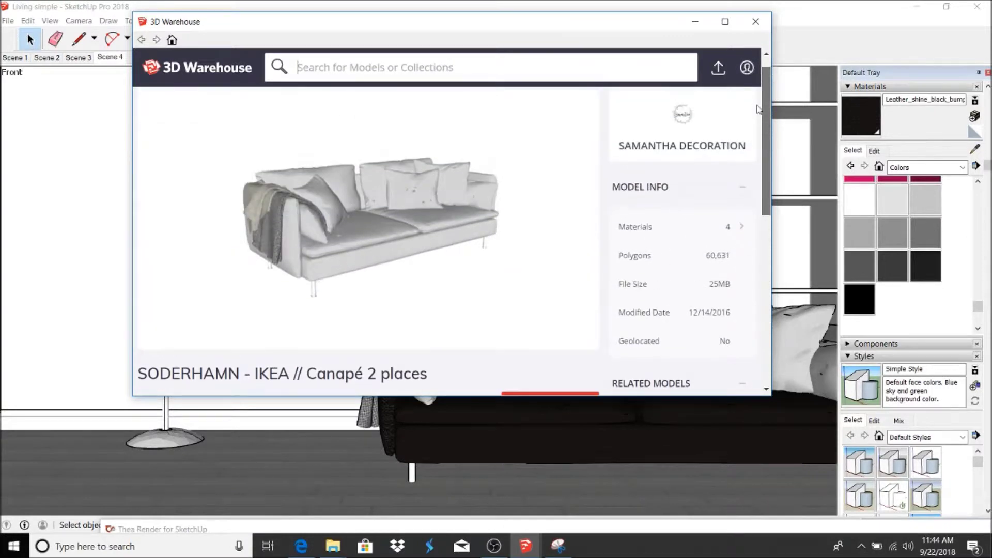
mouse_move(414, 233)
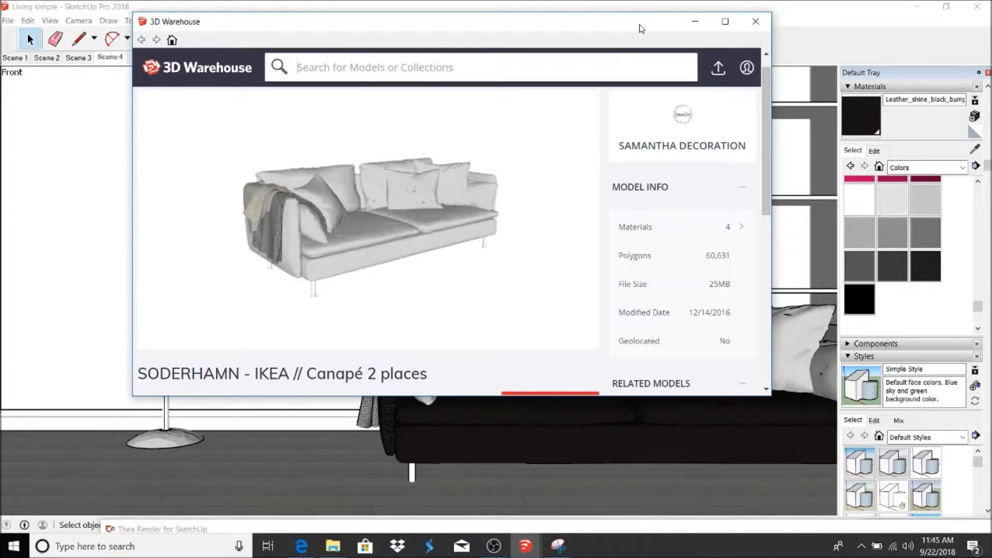
click(754, 23)
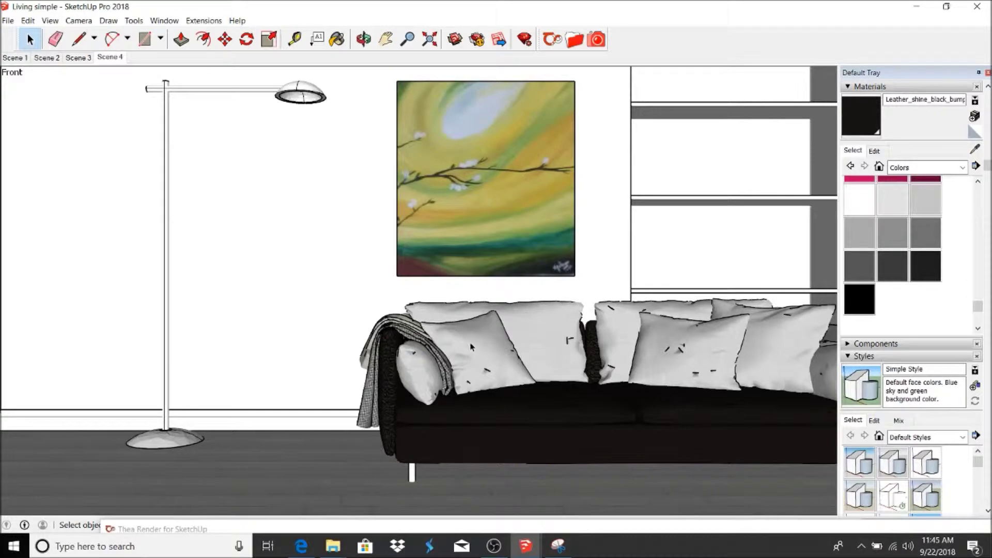
- Paint the front cushion beside the draped throw with Fabric_91 from the Thea online repository's Cloth category
click(484, 345)
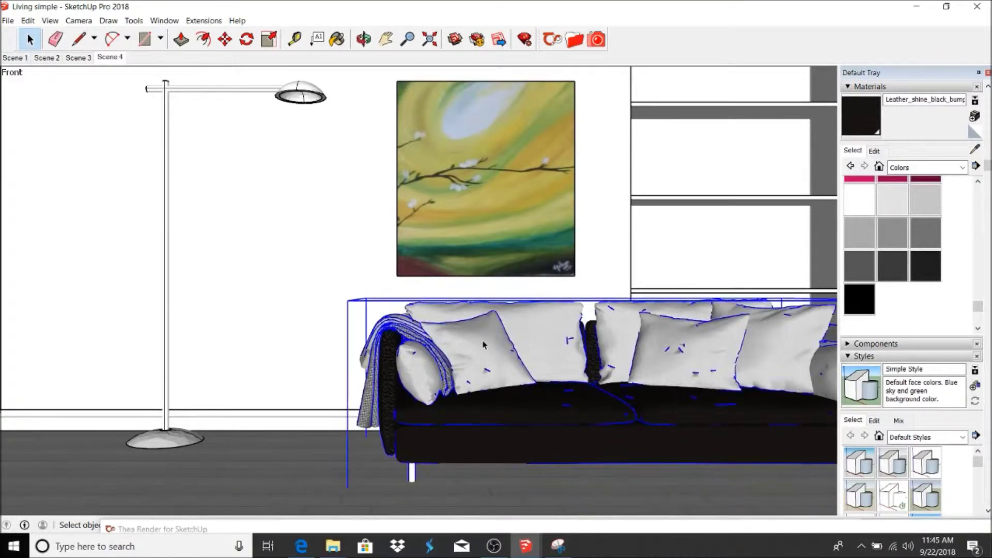
double_click(484, 344)
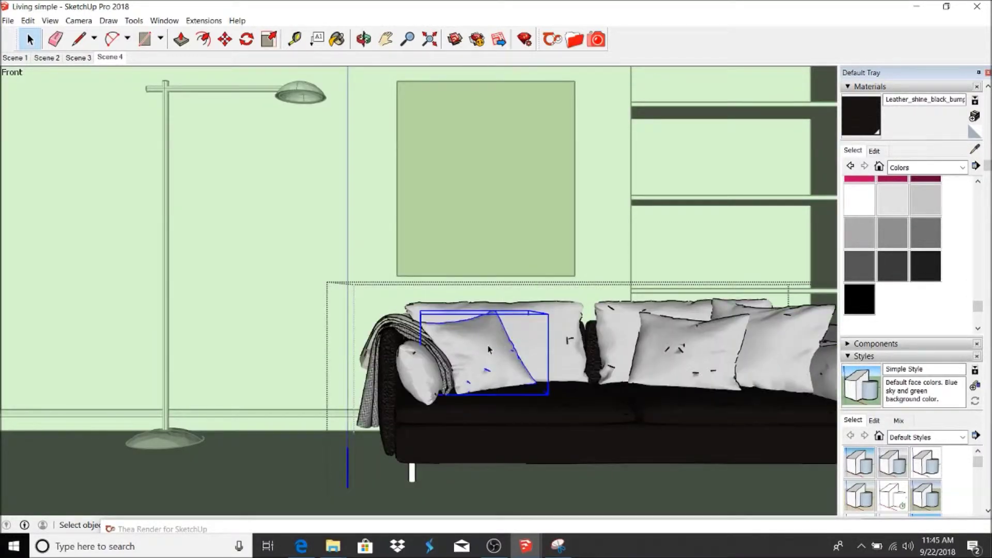
double_click(489, 347)
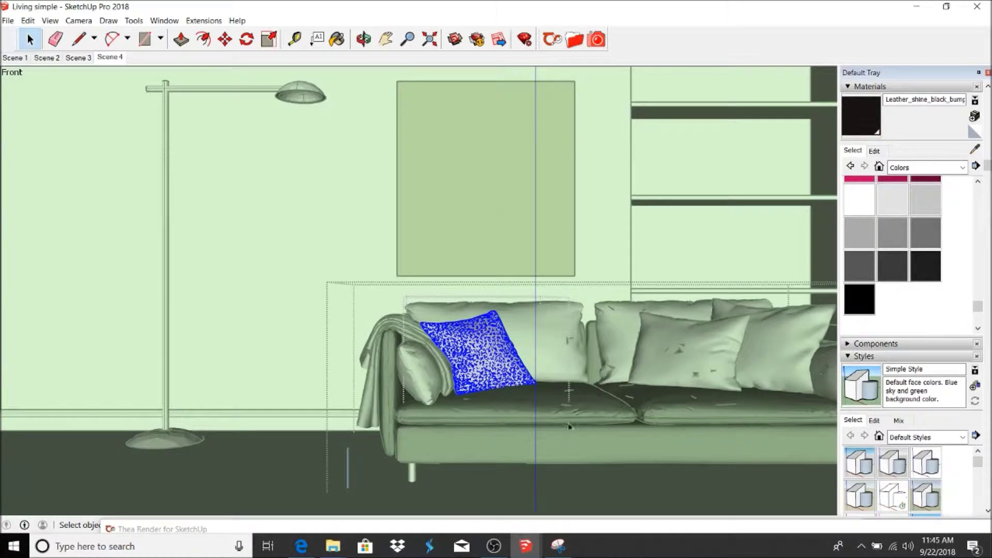
click(574, 39)
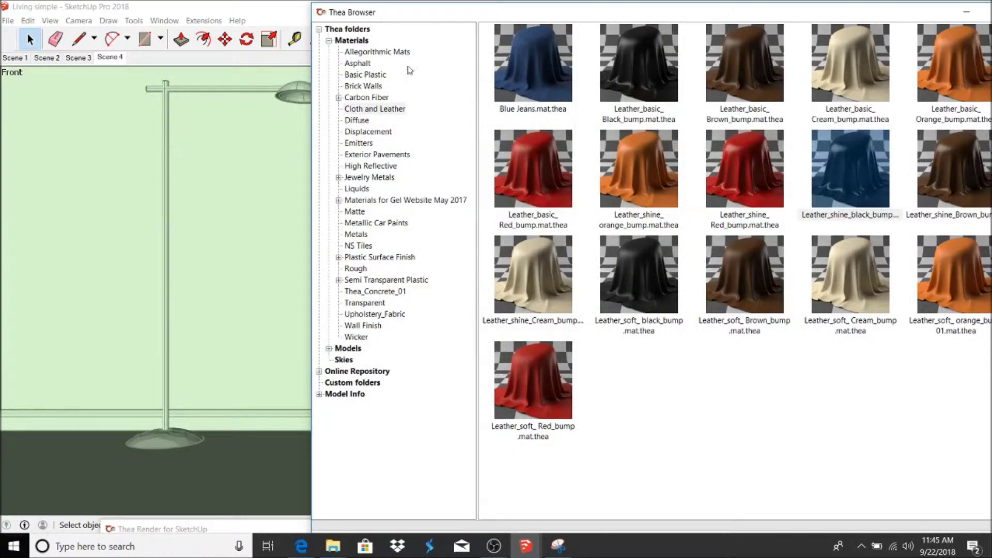
click(329, 41)
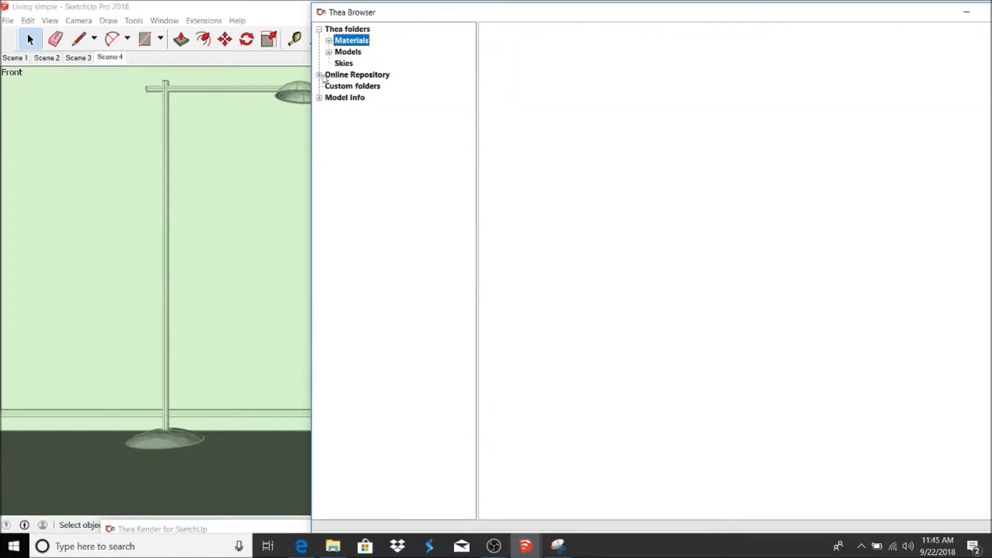
click(319, 75)
click(329, 97)
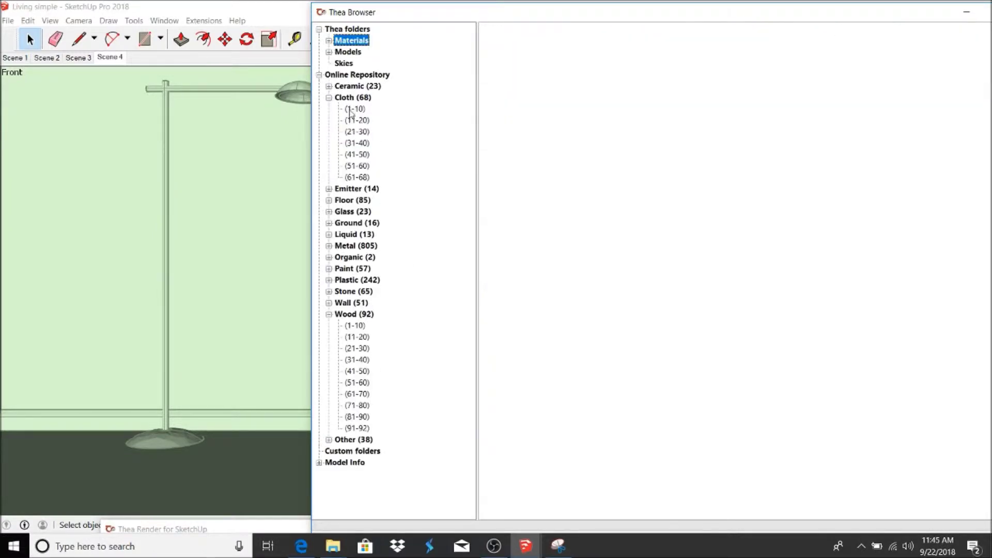
click(355, 109)
click(434, 206)
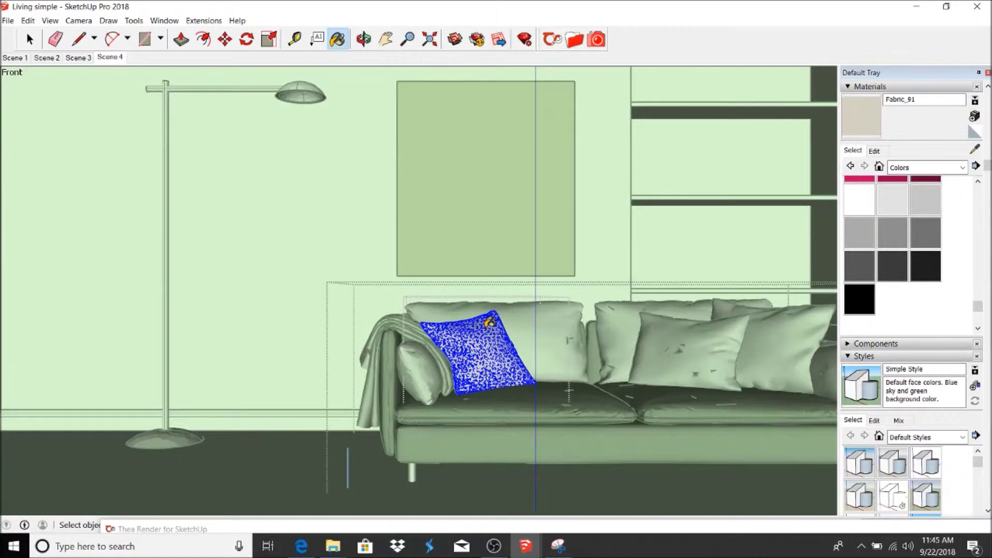
key(space)
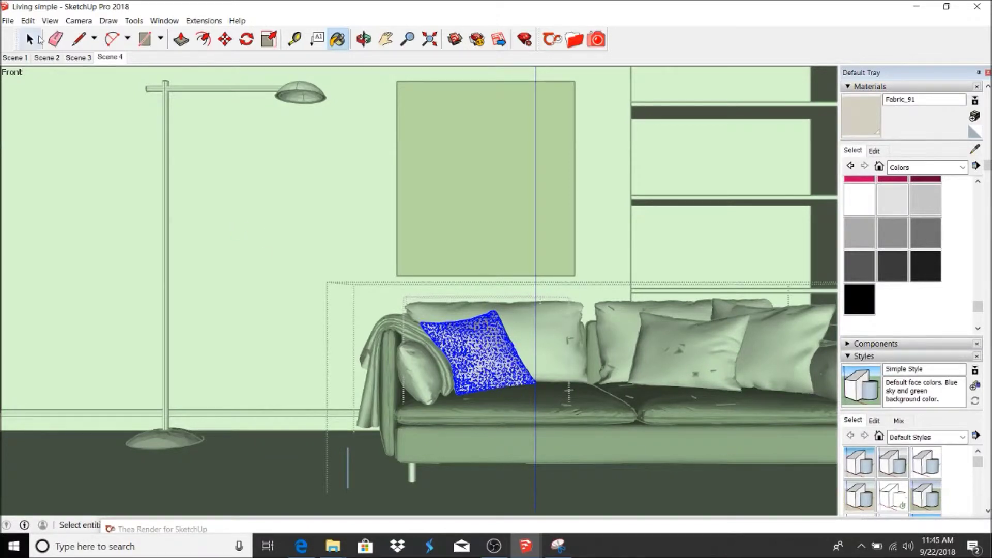
- Paint the two front cushions on the sofa's other seat with the same Fabric_91 material
double_click(694, 360)
click(694, 361)
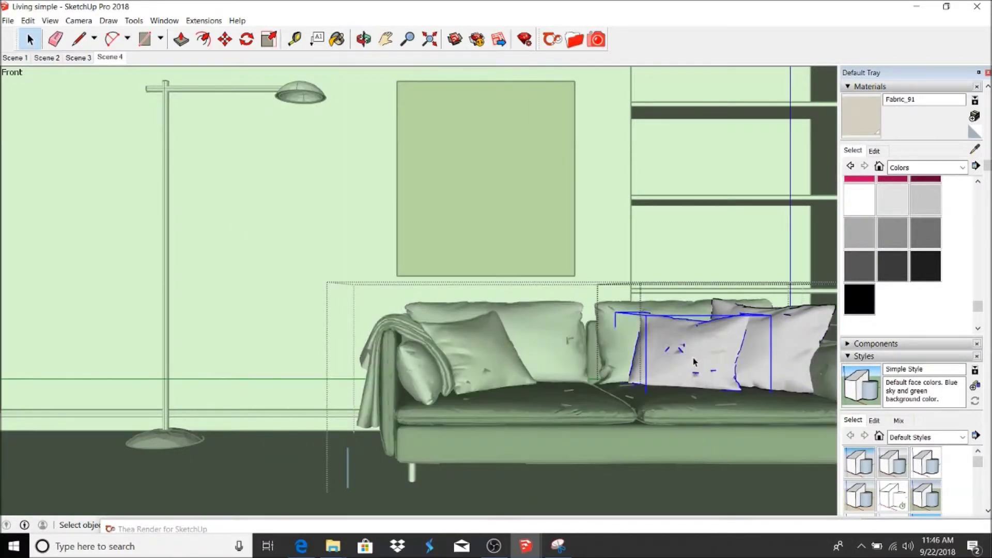
click(694, 362)
click(344, 117)
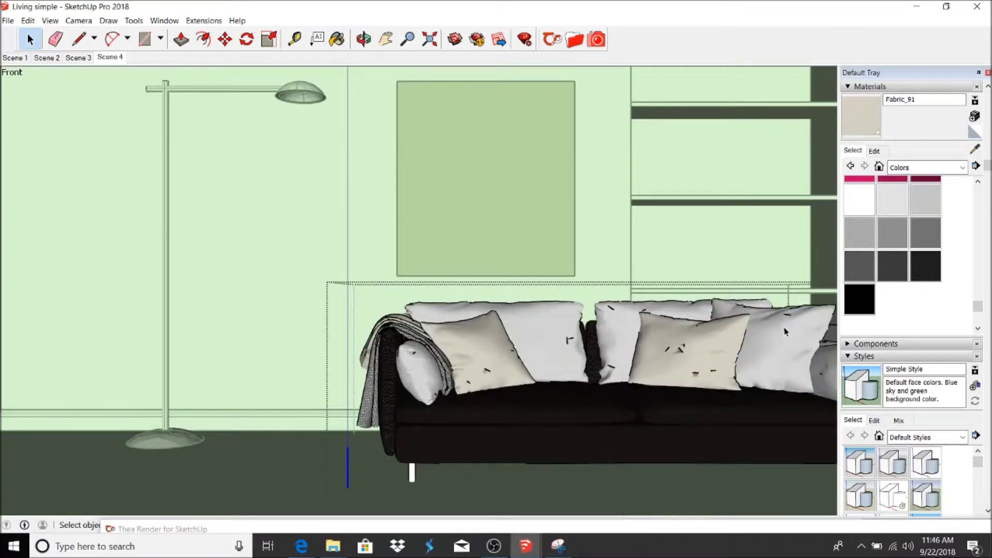
double_click(772, 337)
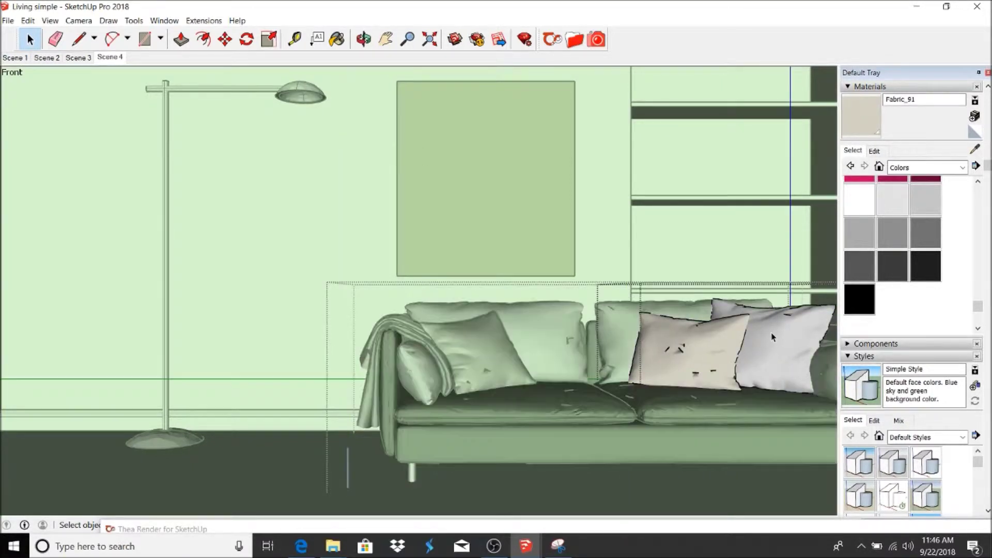
click(772, 337)
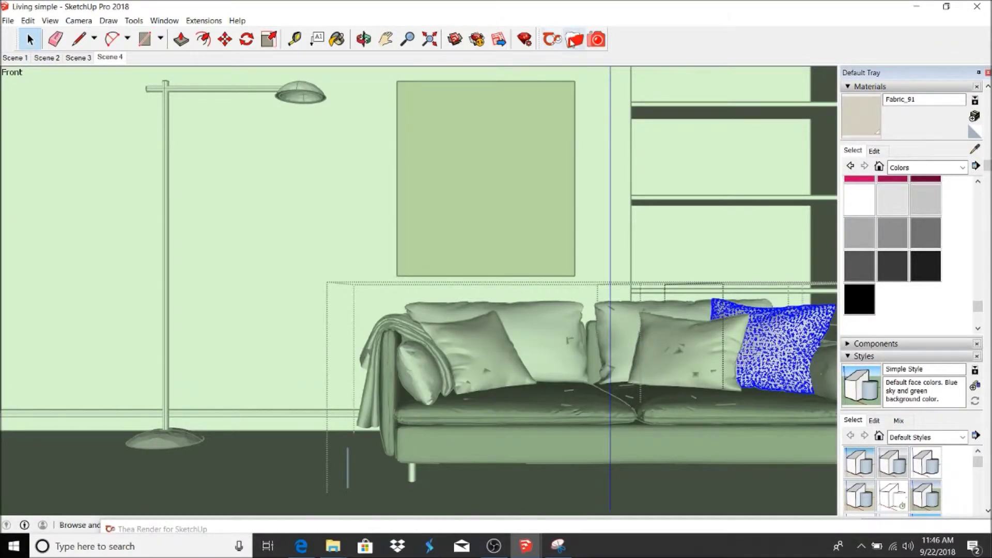
click(336, 38)
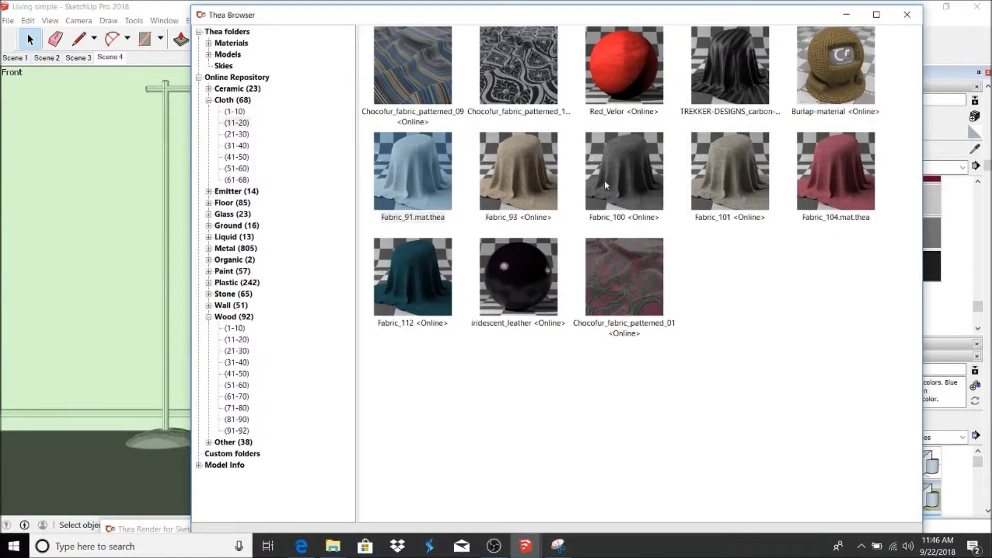
- Download Fabric_93 from the online Cloth materials and paint the back cushion nearest the throw with it
click(528, 166)
double_click(513, 151)
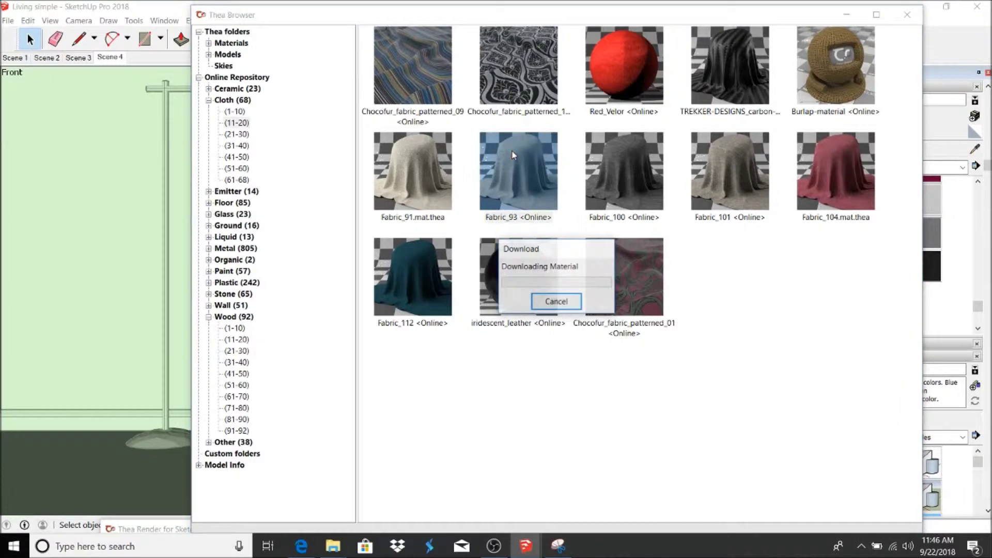
click(847, 16)
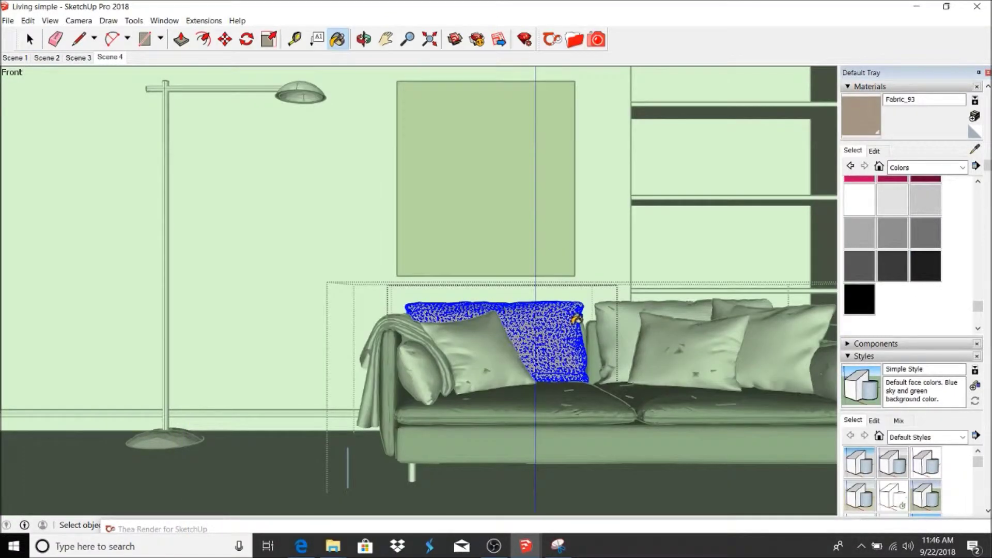
key(space)
click(186, 149)
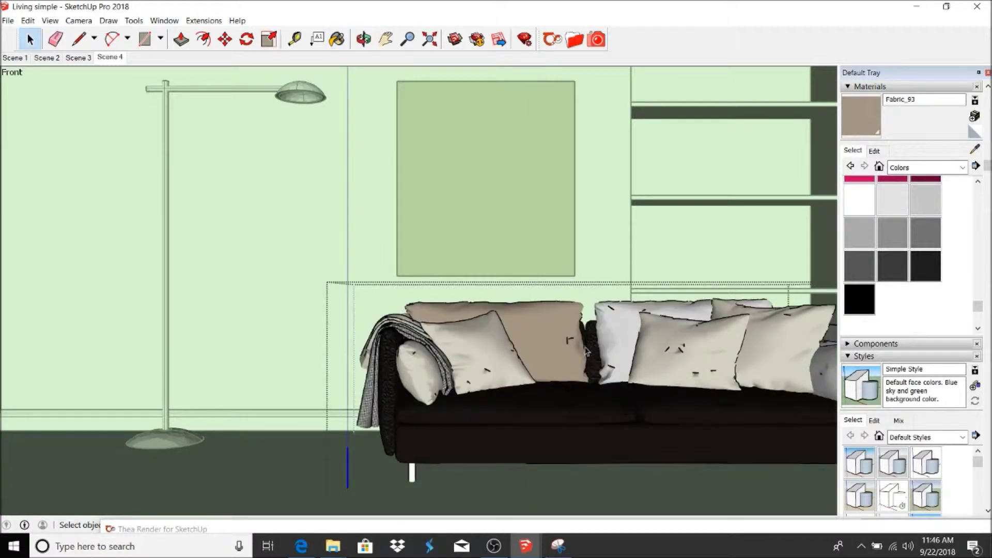
- Paint the second large back cushion with Fabric_93 and leave the sofa's groups
click(613, 330)
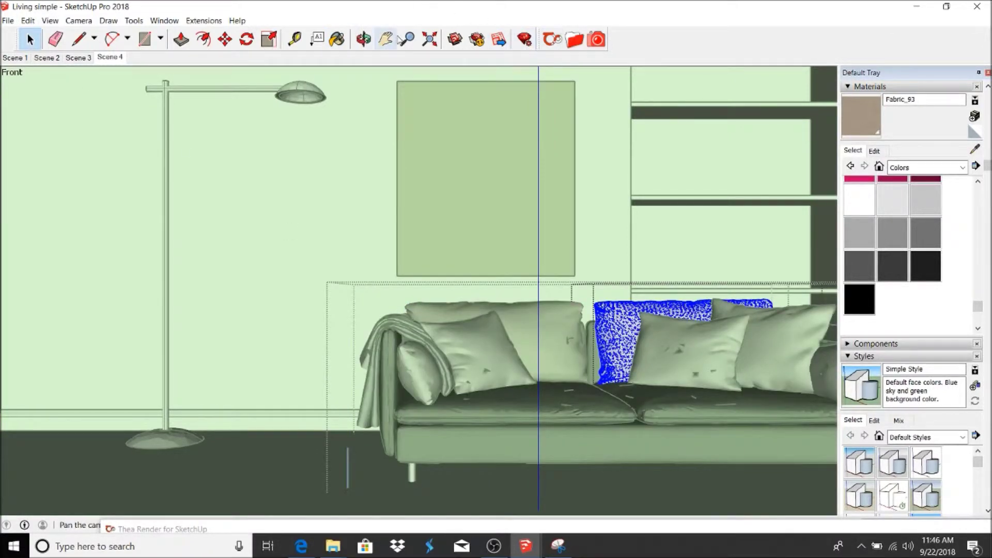
click(336, 39)
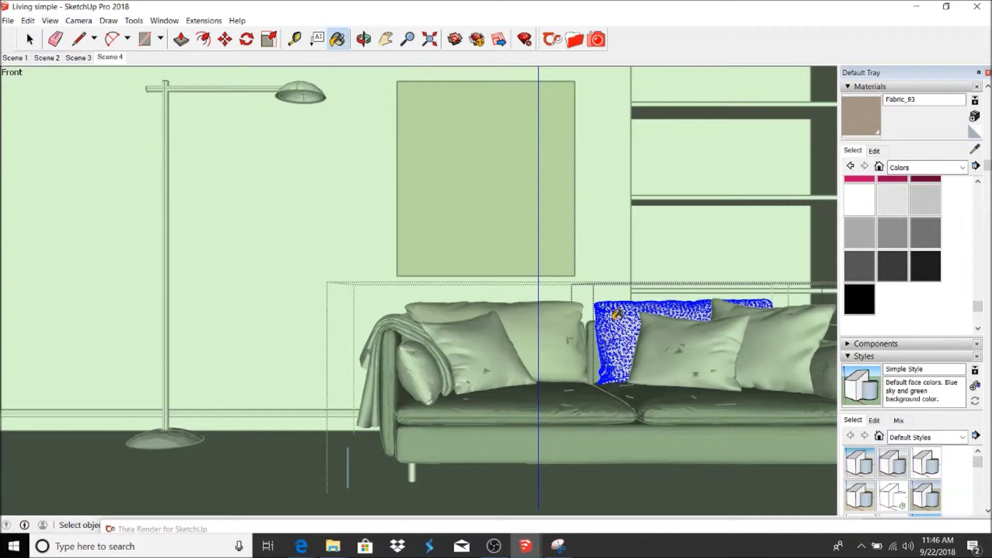
click(627, 313)
click(103, 59)
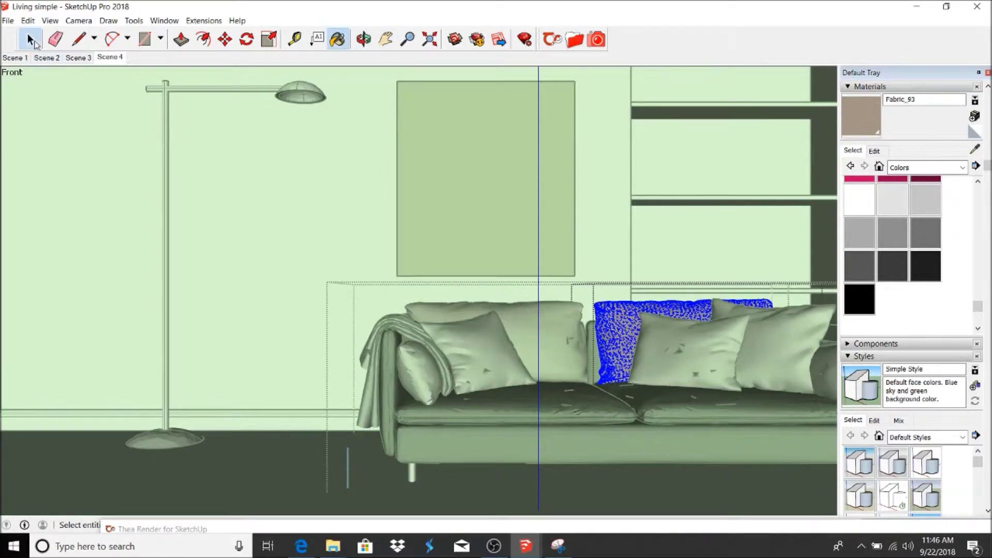
key(space)
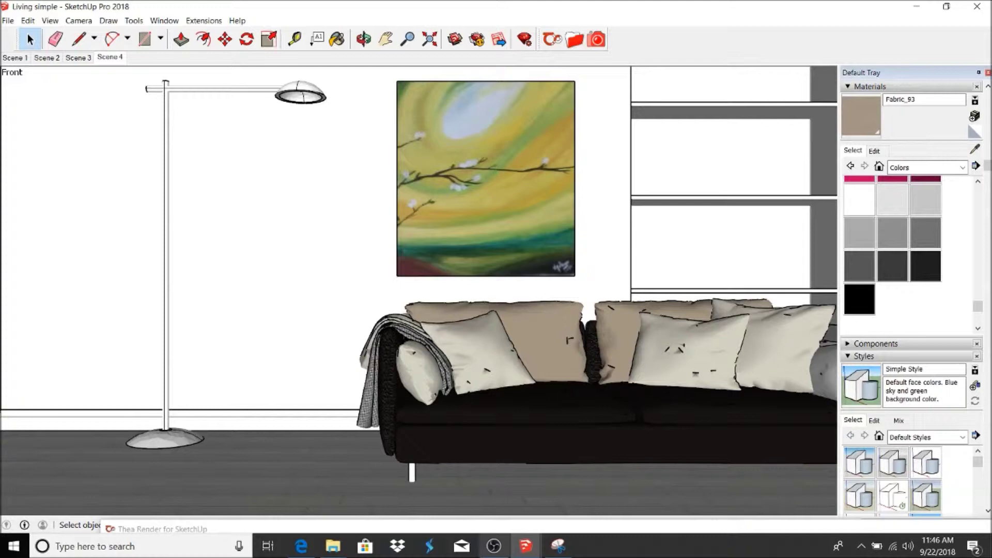
- Render Scene 4 in Thea Render with the newly painted cushions
double_click(155, 528)
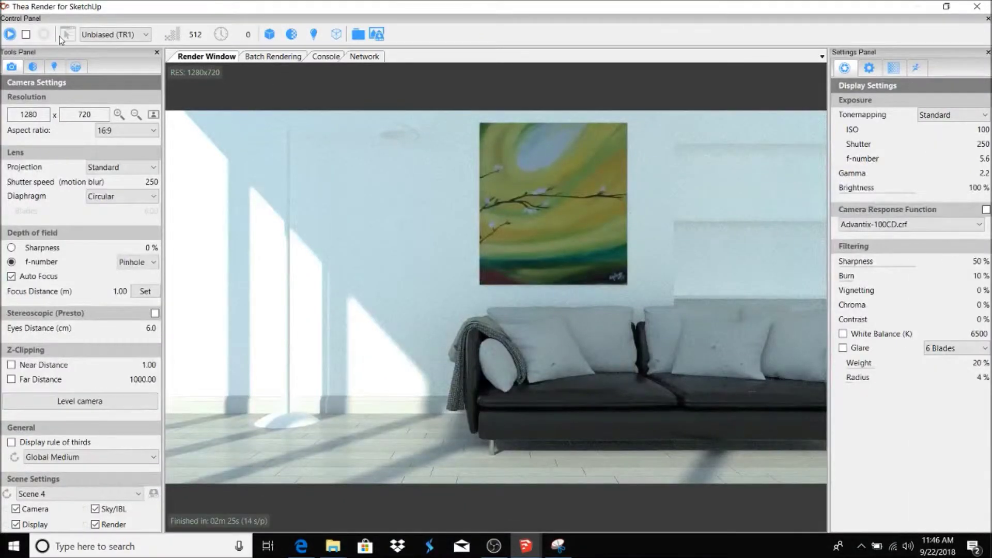
click(9, 34)
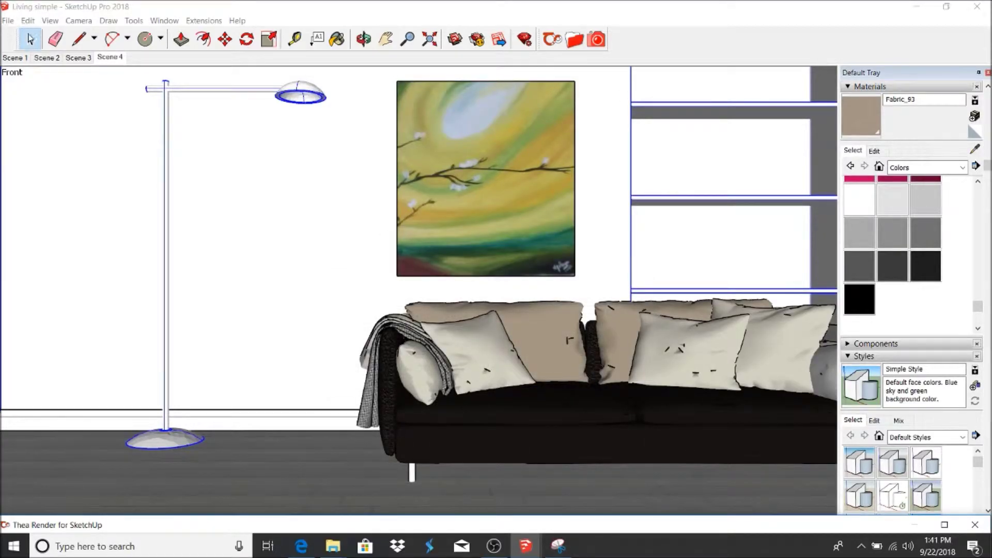
- Select the floor lamp's base inside its group and open the local Materials library in the Thea browser
click(31, 41)
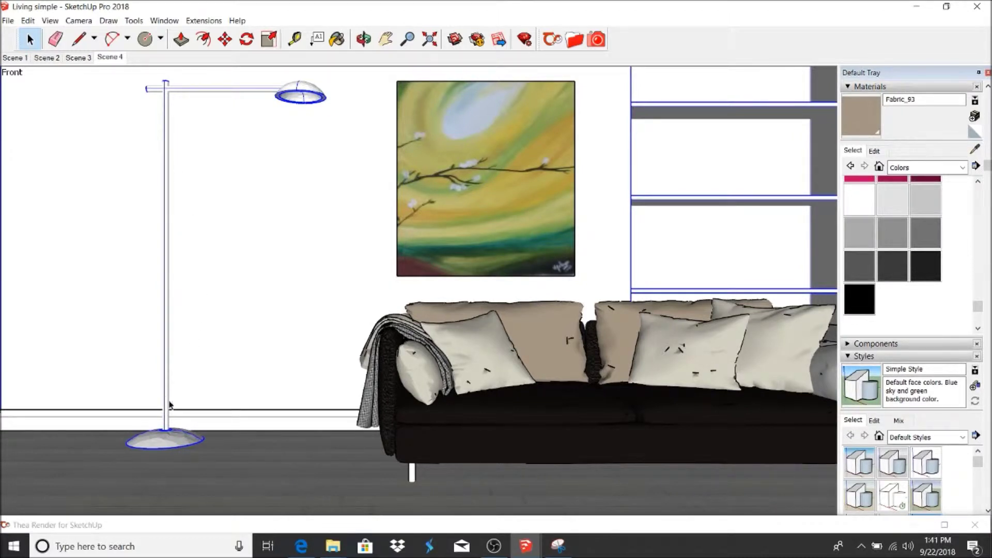
scroll(170, 434, up, 10)
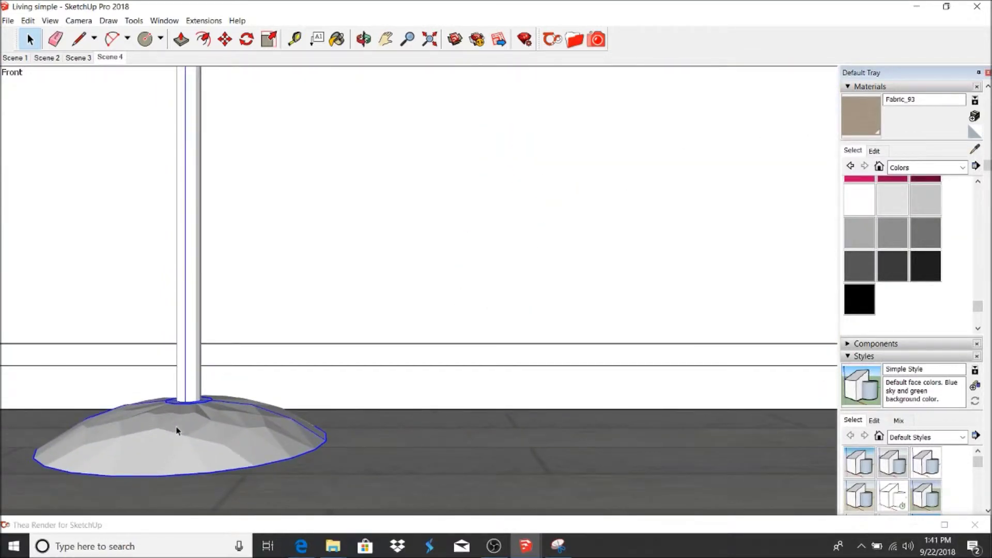
key(alt+h)
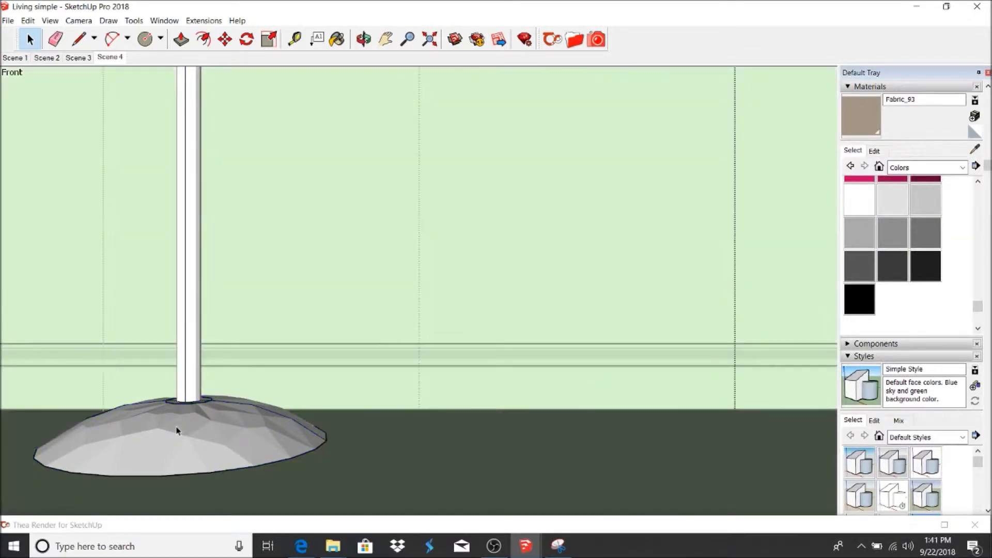
click(574, 40)
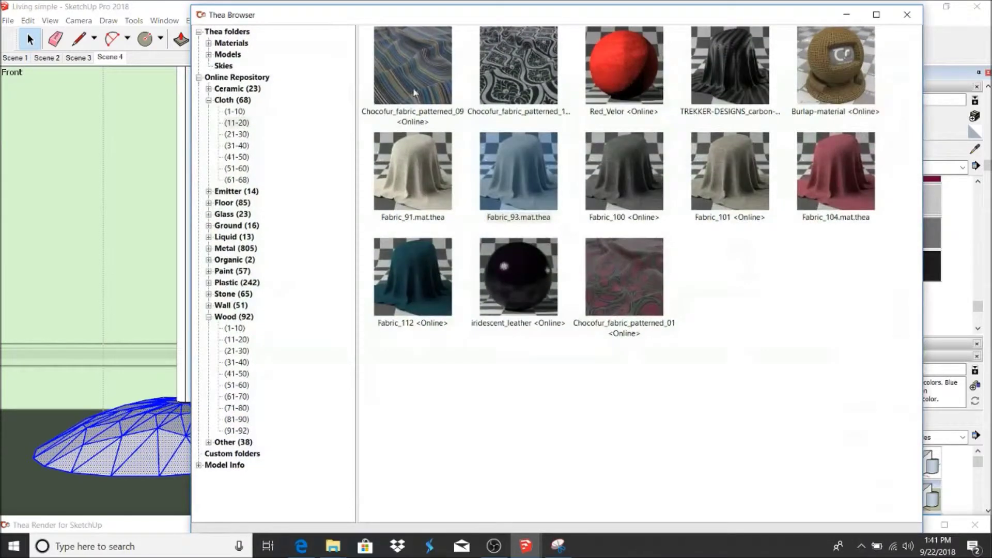
click(198, 77)
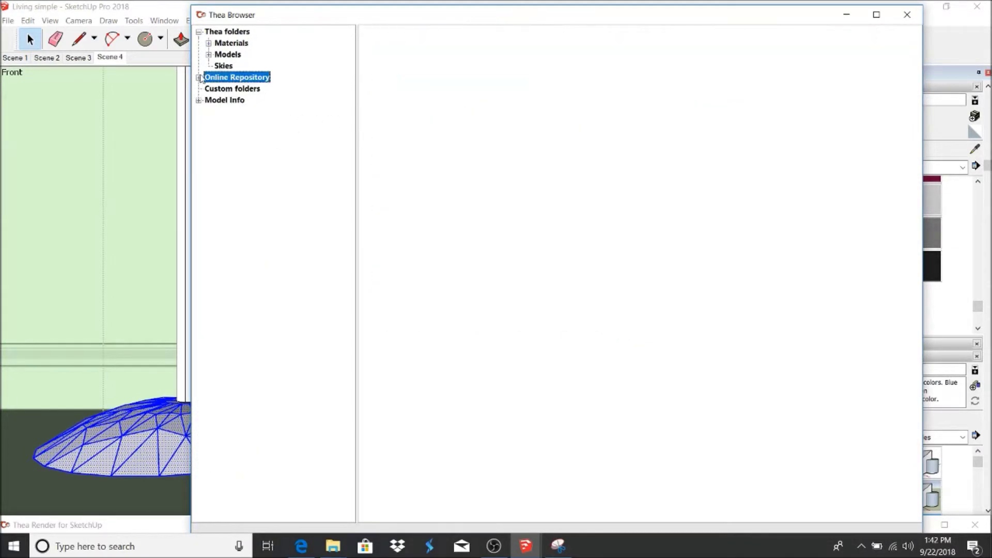
click(209, 43)
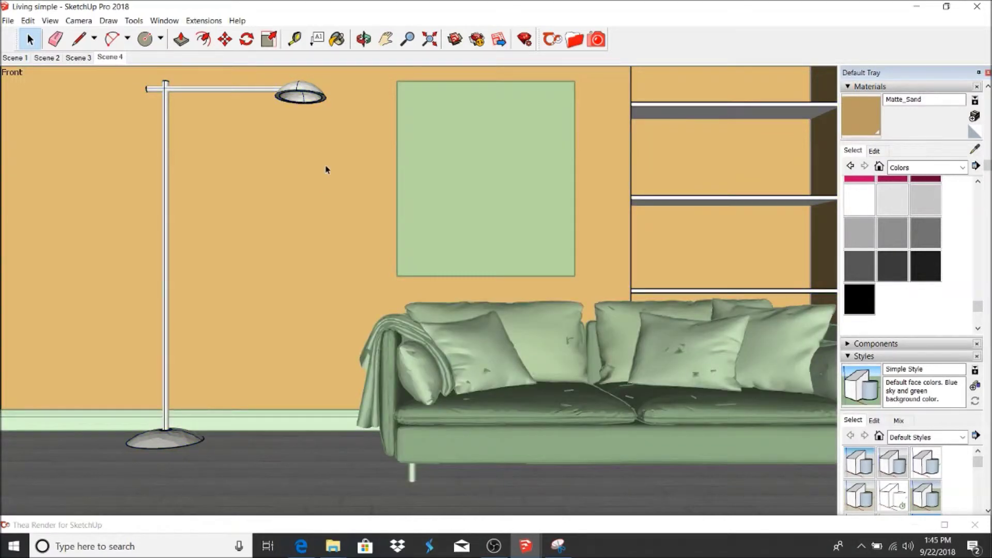
- Paint the wall behind the sofa with Matte_Gray from the Thea Matte materials
click(574, 39)
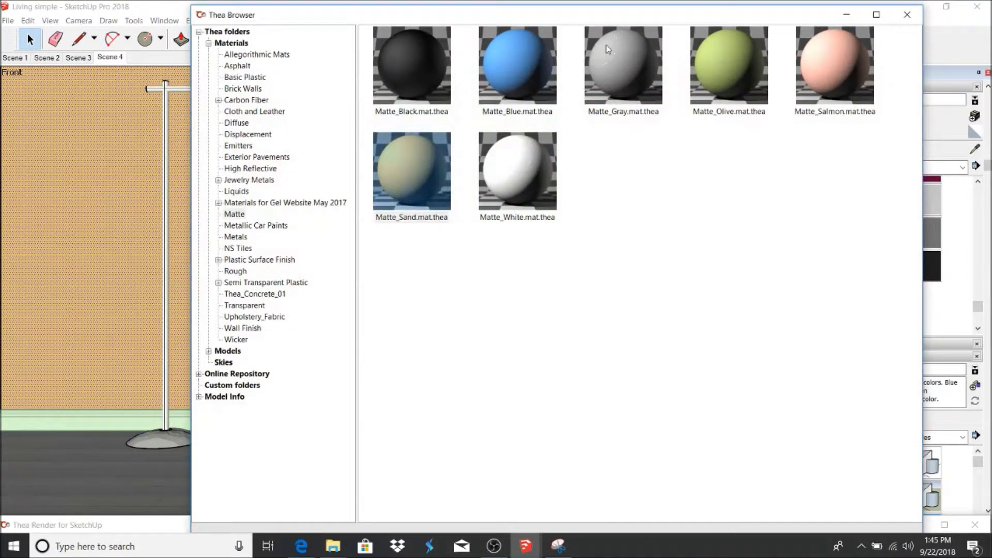
click(620, 67)
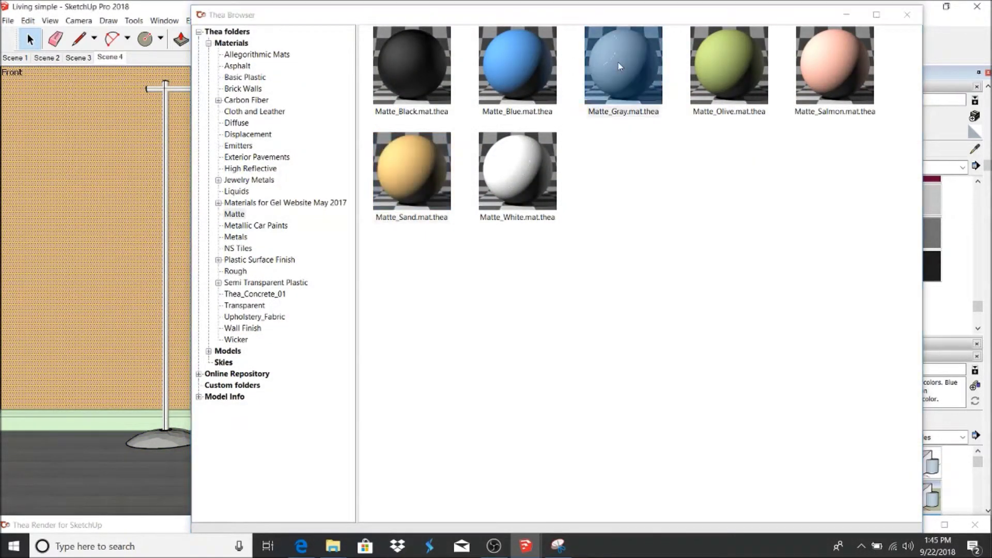
click(846, 15)
click(398, 169)
key(space)
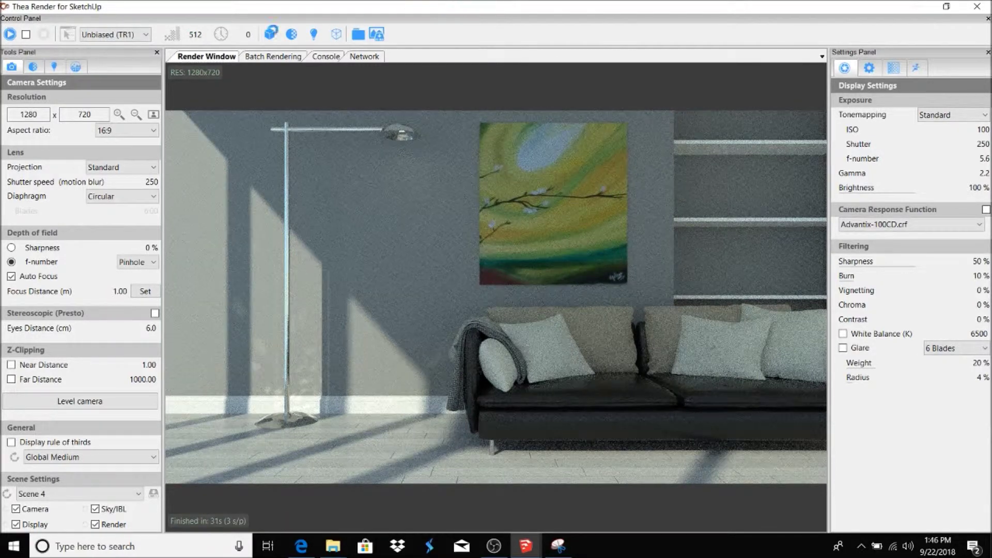
- Create a Thea IES light in the floor lamp's head, aimed down at the throw-covered end of the sofa
click(54, 66)
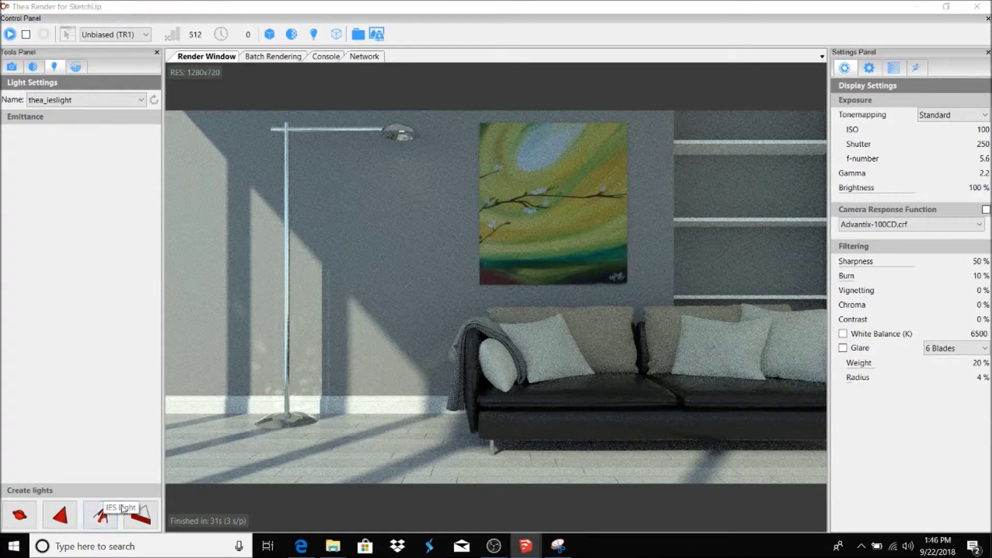
click(917, 6)
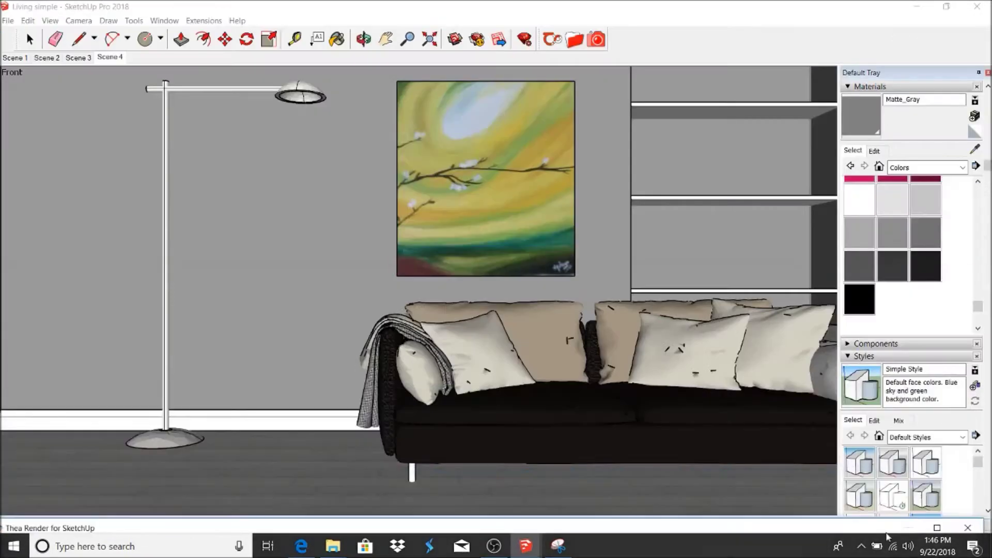
click(306, 95)
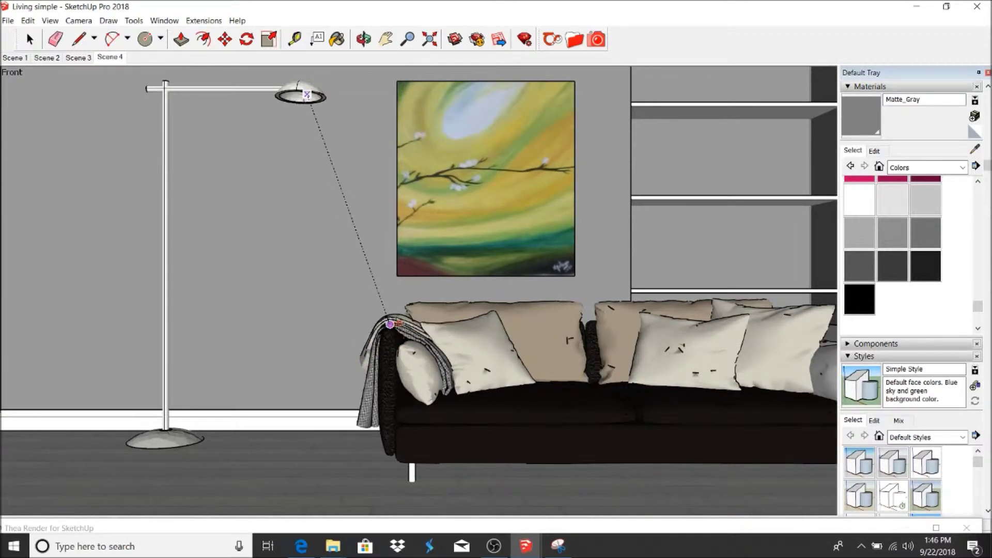
middle_drag(348, 137, 298, 268)
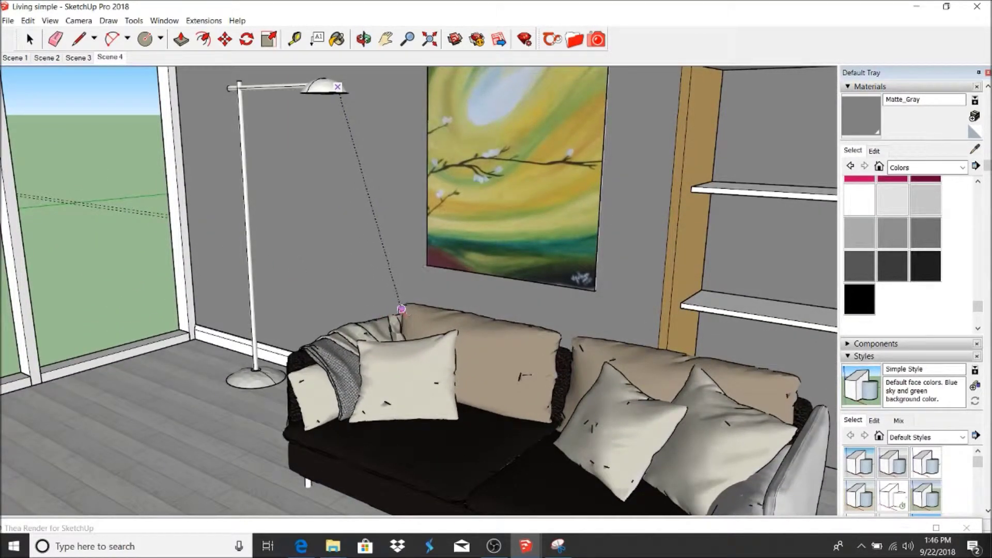
click(395, 317)
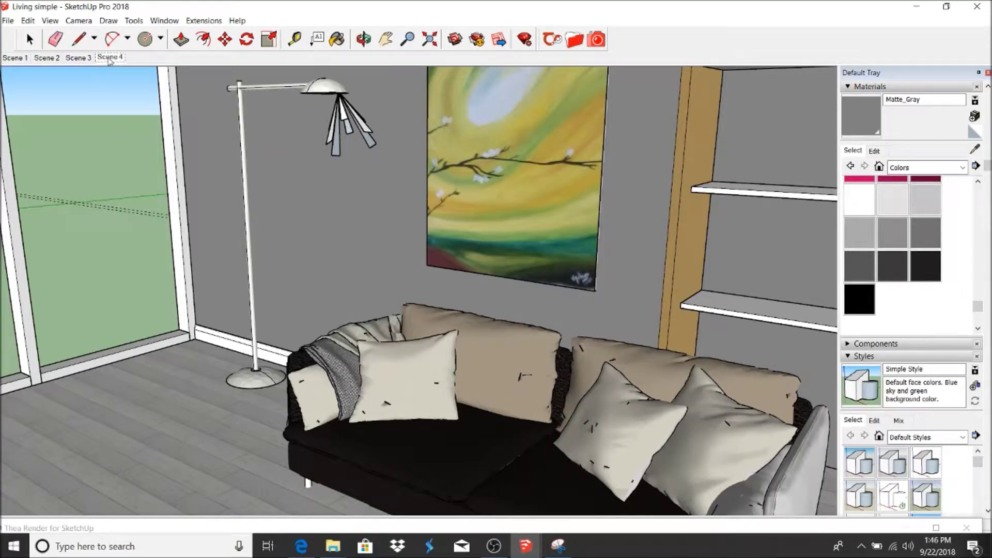